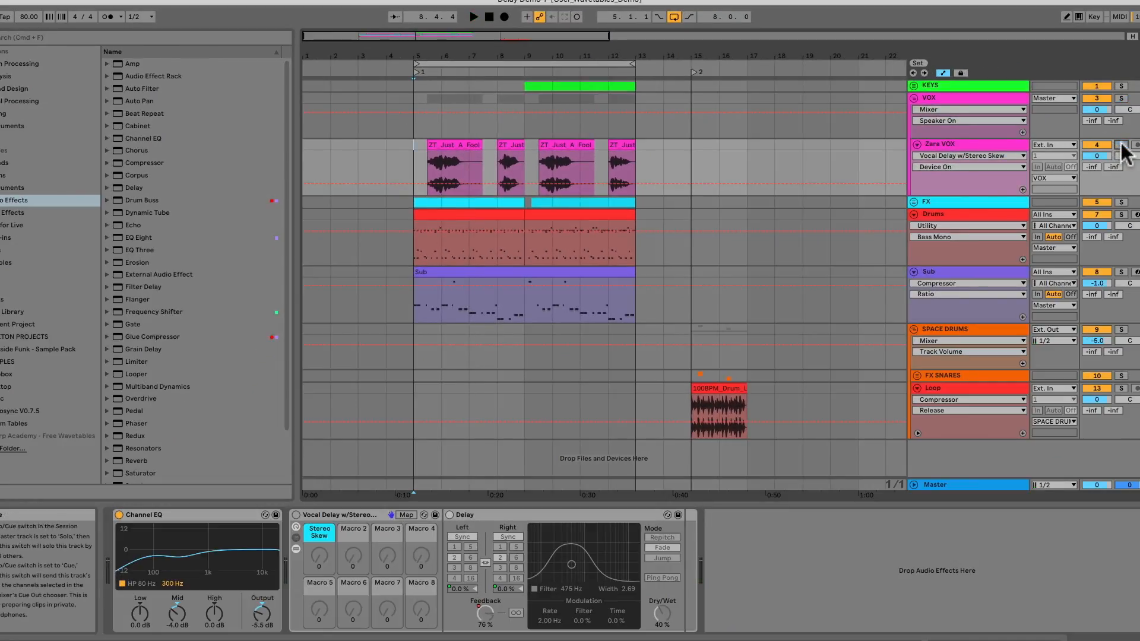
Play the vocal and set its Reverb to 30% dry/wet and 3.31 s decay, also adjusting predelay, size and diffuse level.
{"action": "key", "text": "space"}
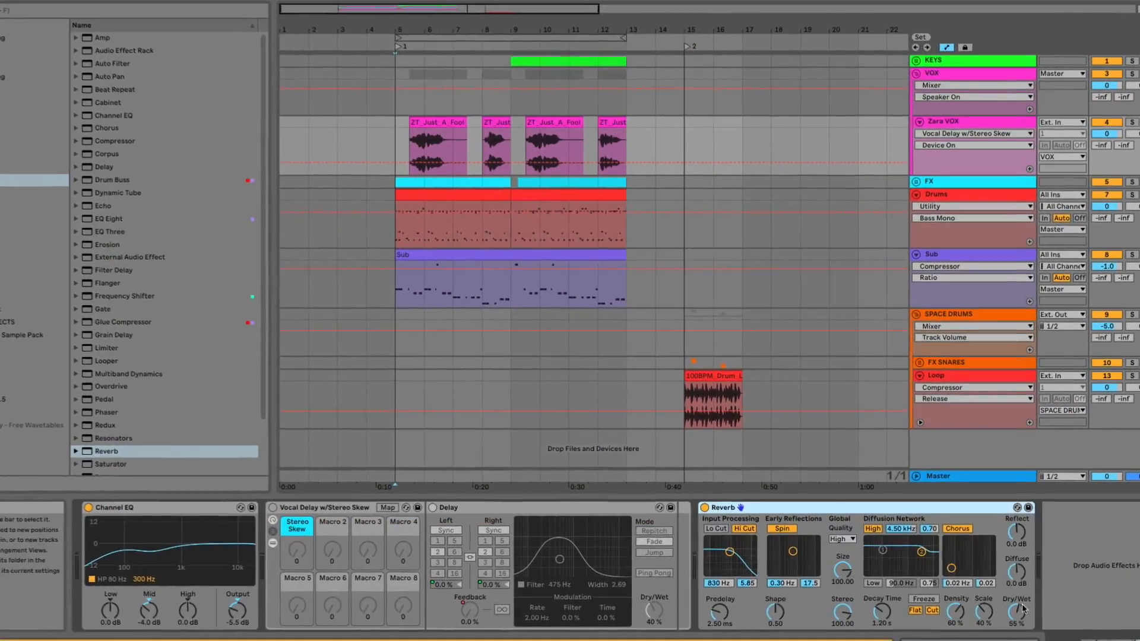
{"action": "left_click_drag", "start_coordinate": [1021, 610], "coordinate": [1022, 632]}
{"action": "left_click_drag", "start_coordinate": [882, 611], "coordinate": [882, 593]}
{"action": "left_click_drag", "start_coordinate": [720, 612], "coordinate": [701, 594]}
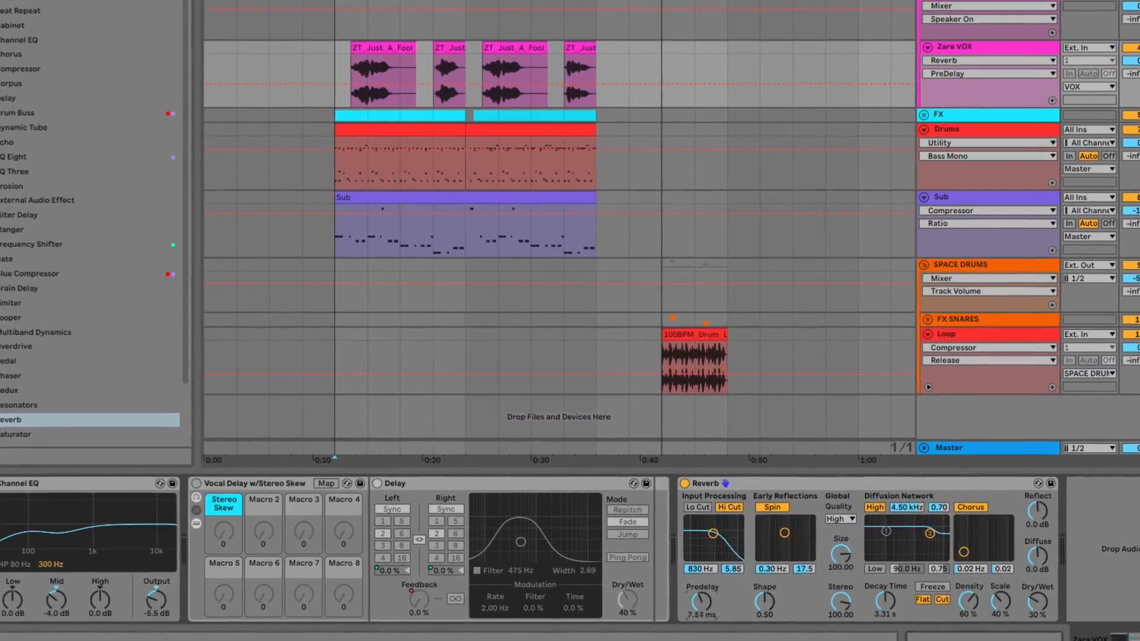
{"action": "left_click_drag", "start_coordinate": [840, 554], "coordinate": [840, 585]}
{"action": "left_click_drag", "start_coordinate": [1038, 556], "coordinate": [1058, 547]}
{"action": "left_click_drag", "start_coordinate": [1058, 490], "coordinate": [1058, 484]}
{"action": "left_click_drag", "start_coordinate": [696, 515], "coordinate": [694, 524]}
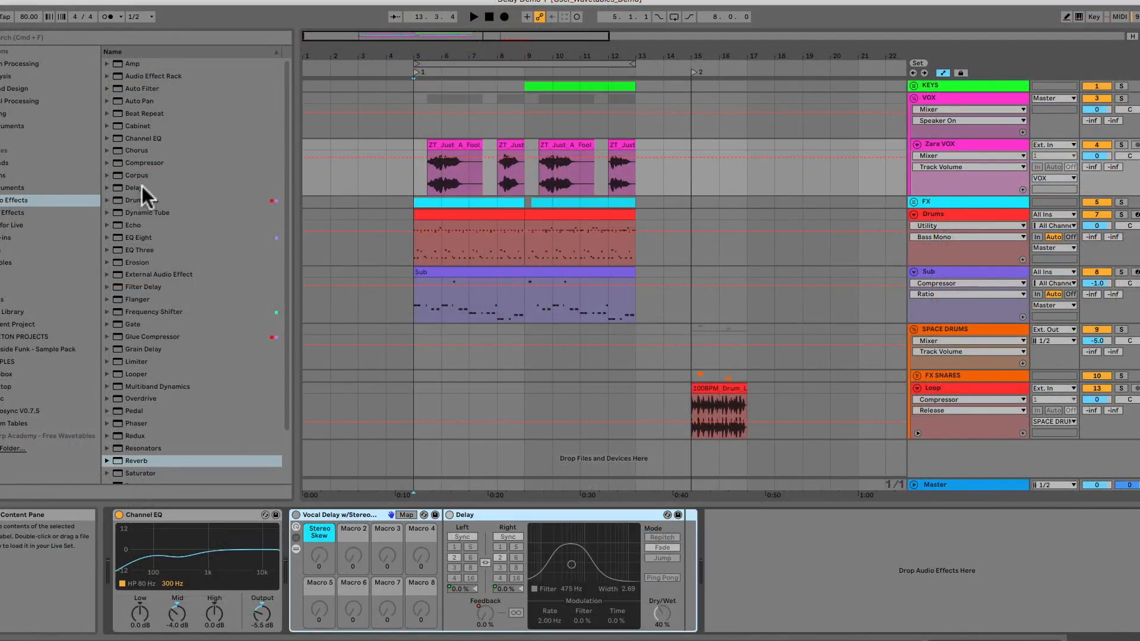
Add a Delay device after the Vocal Delay rack on the Zara VOX track and play the vocal from bar 5.
{"action": "left_click_drag", "start_coordinate": [129, 188], "coordinate": [564, 447]}
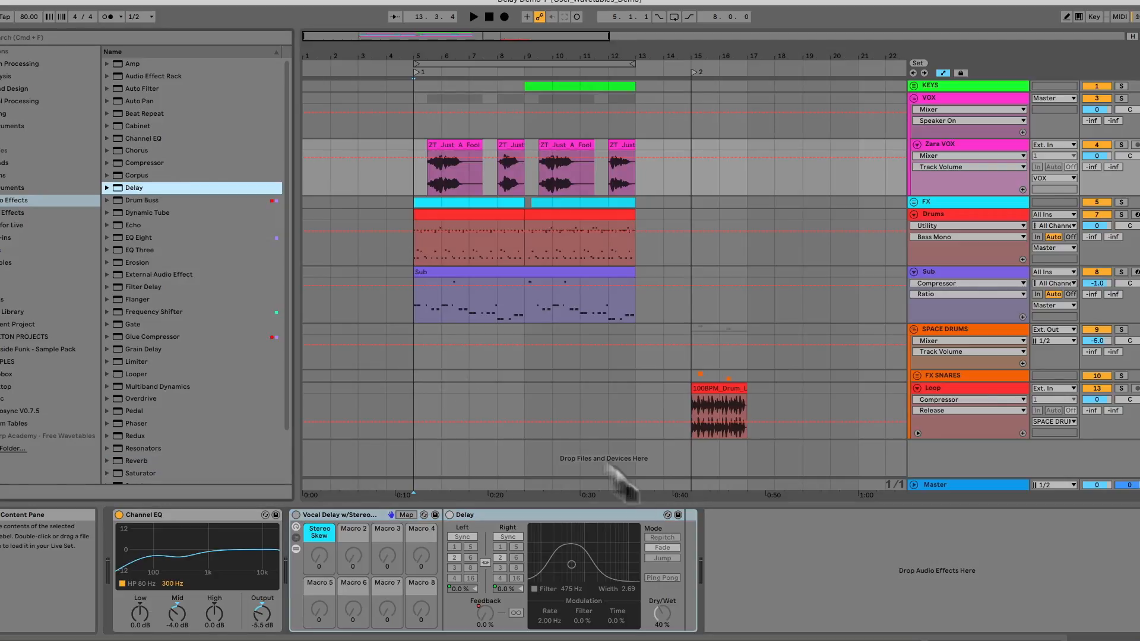
{"action": "left_click_drag", "start_coordinate": [765, 535], "coordinate": [762, 532]}
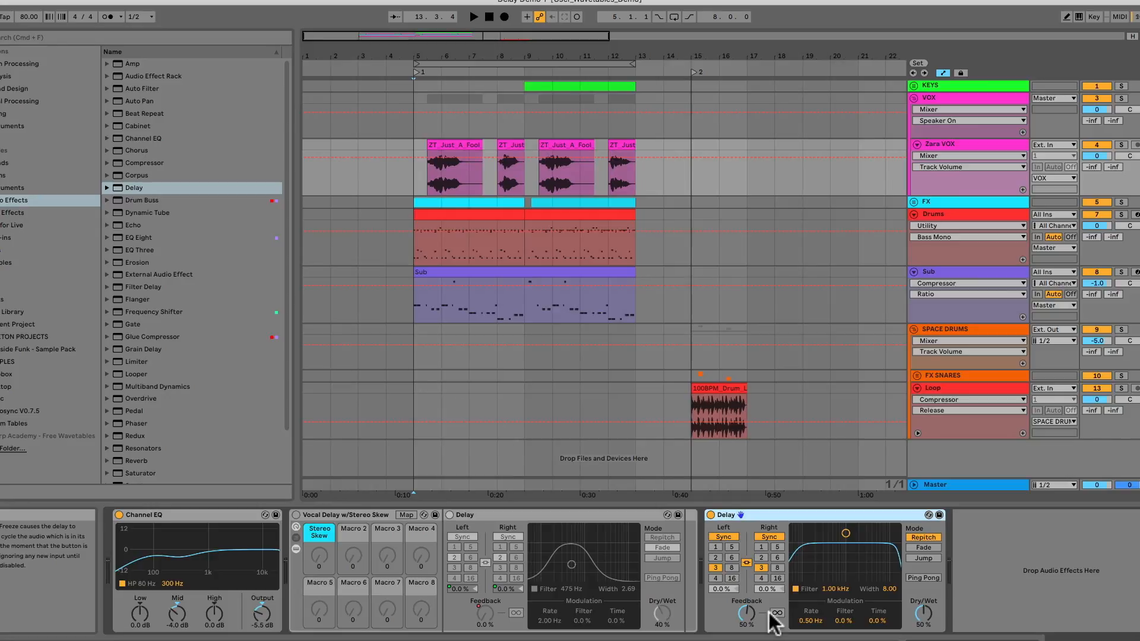
{"action": "left_click", "coordinate": [411, 143]}
{"action": "key", "text": "space"}
{"action": "left_click", "coordinate": [674, 16]}
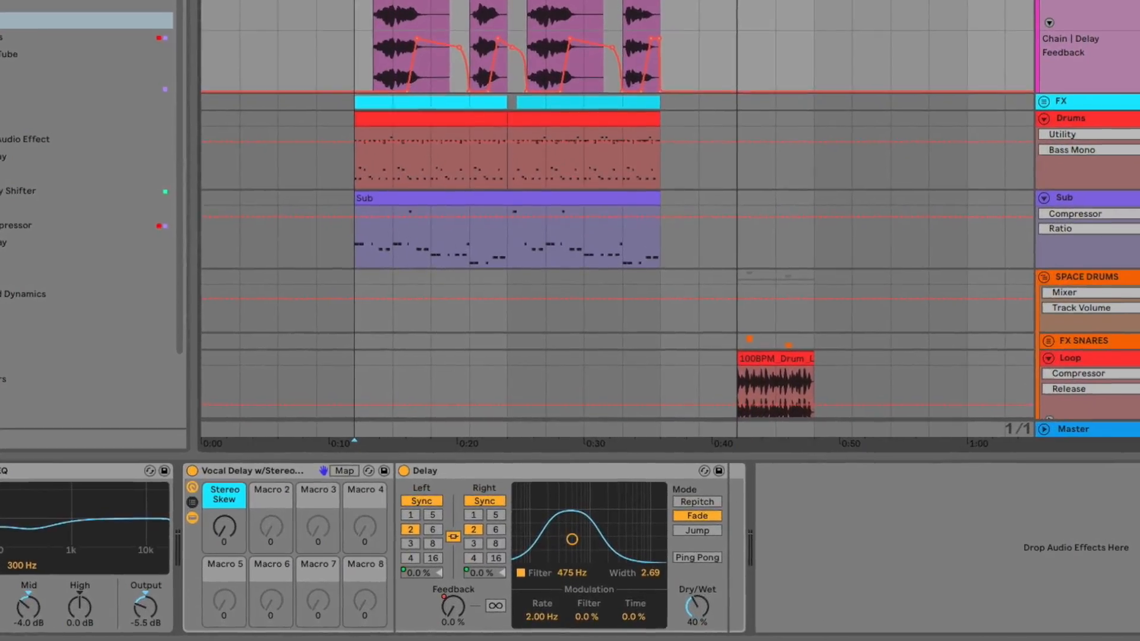
Play the vocal phrases with the delay feedback automation in view and show the Vocal Delay rack's macro mappings.
{"action": "left_click_drag", "start_coordinate": [395, 100], "coordinate": [597, 100]}
{"action": "left_click_drag", "start_coordinate": [607, 5], "coordinate": [749, 5]}
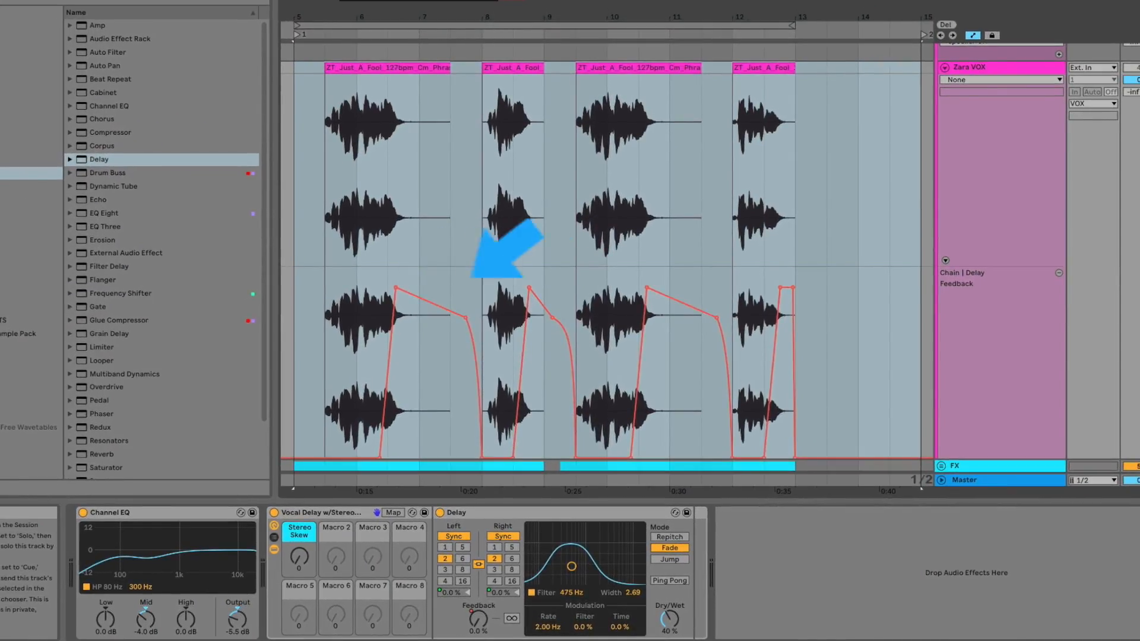
{"action": "key", "text": "space"}
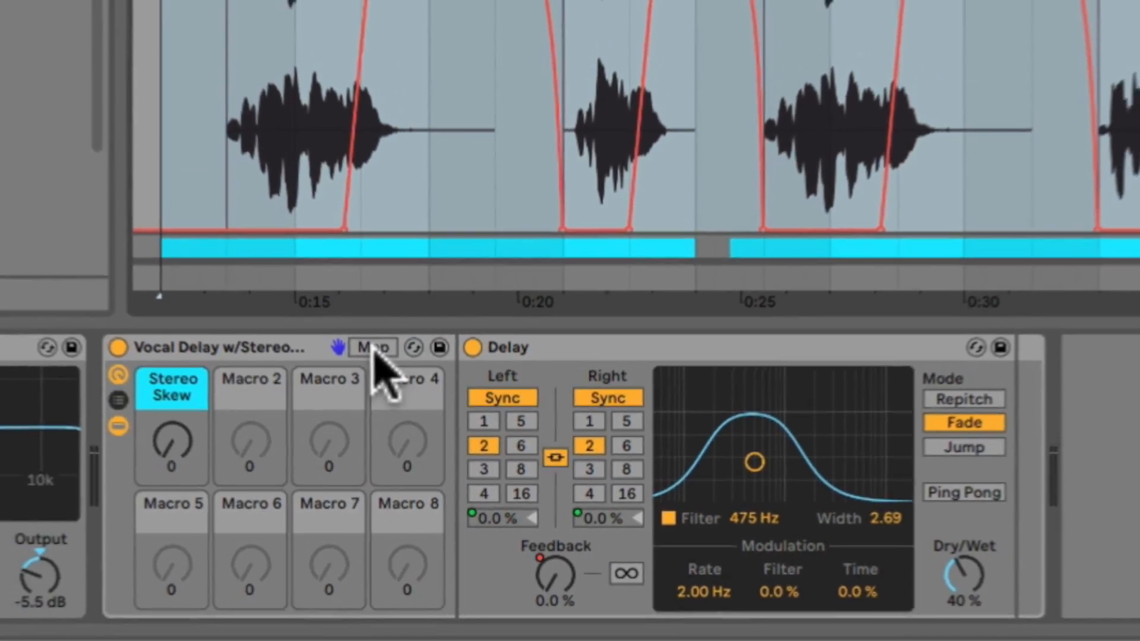
{"action": "left_click", "coordinate": [373, 347]}
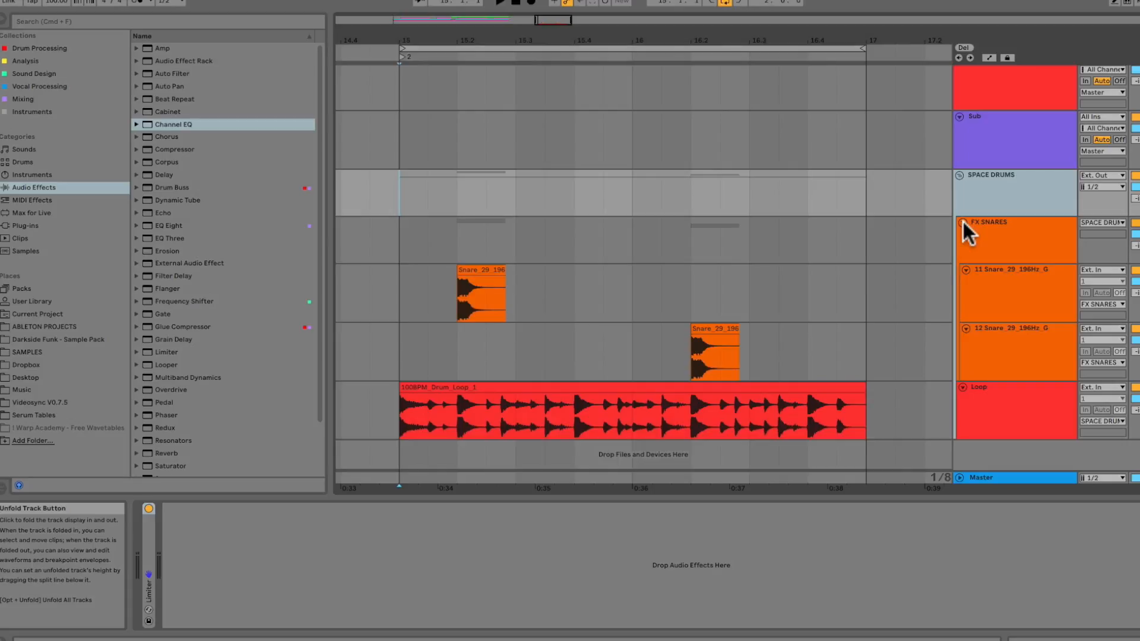
Show the device chains on both snare tracks and on the Loop track.
{"action": "left_click", "coordinate": [996, 278]}
{"action": "left_click", "coordinate": [996, 343]}
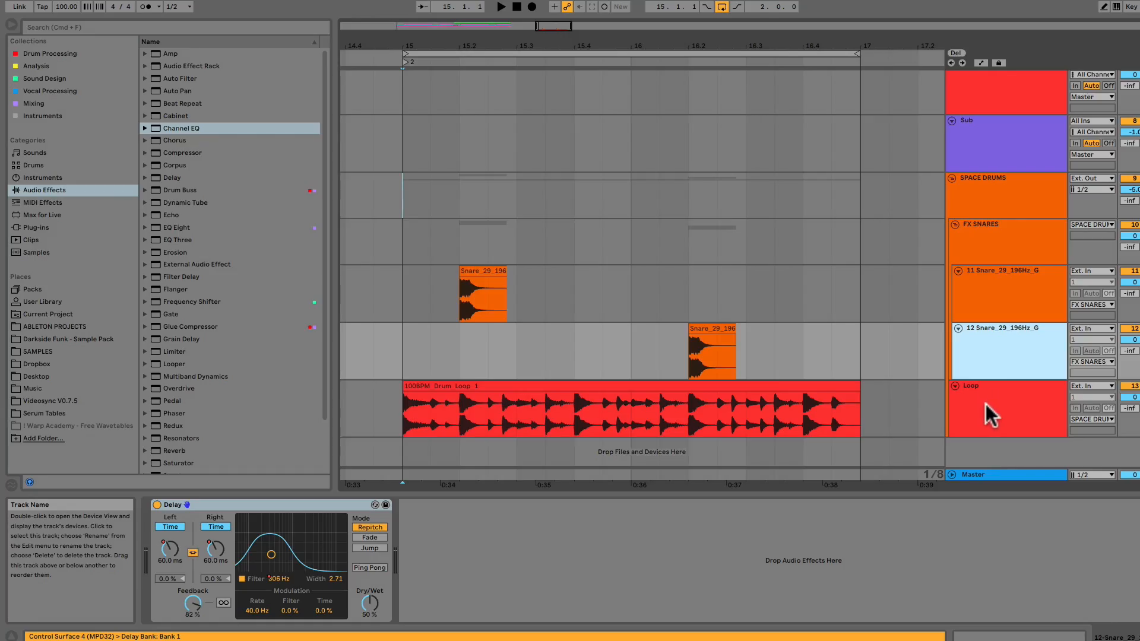
{"action": "left_click", "coordinate": [991, 416]}
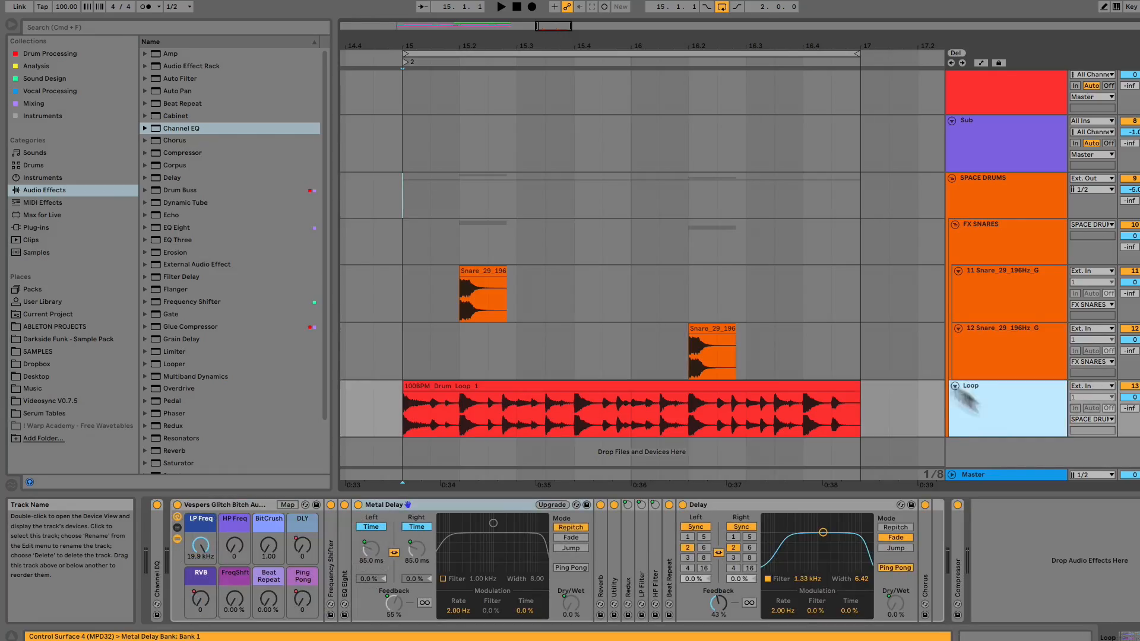
Start playback from locator 2 and turn off arrangement looping.
{"action": "double_click", "coordinate": [405, 62]}
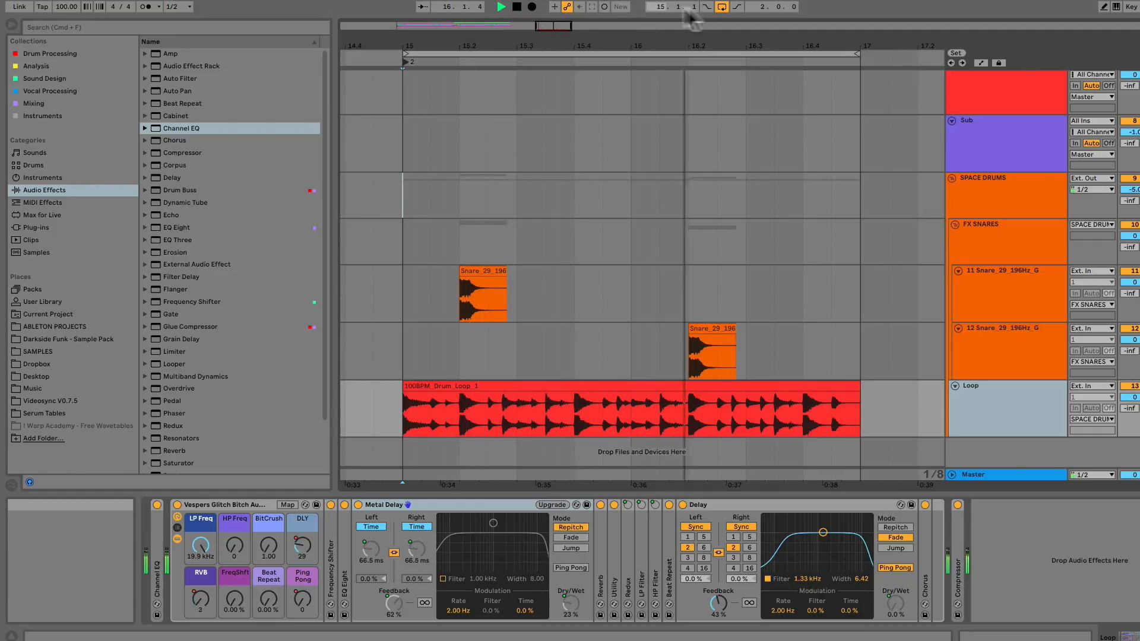
{"action": "left_click", "coordinate": [723, 7]}
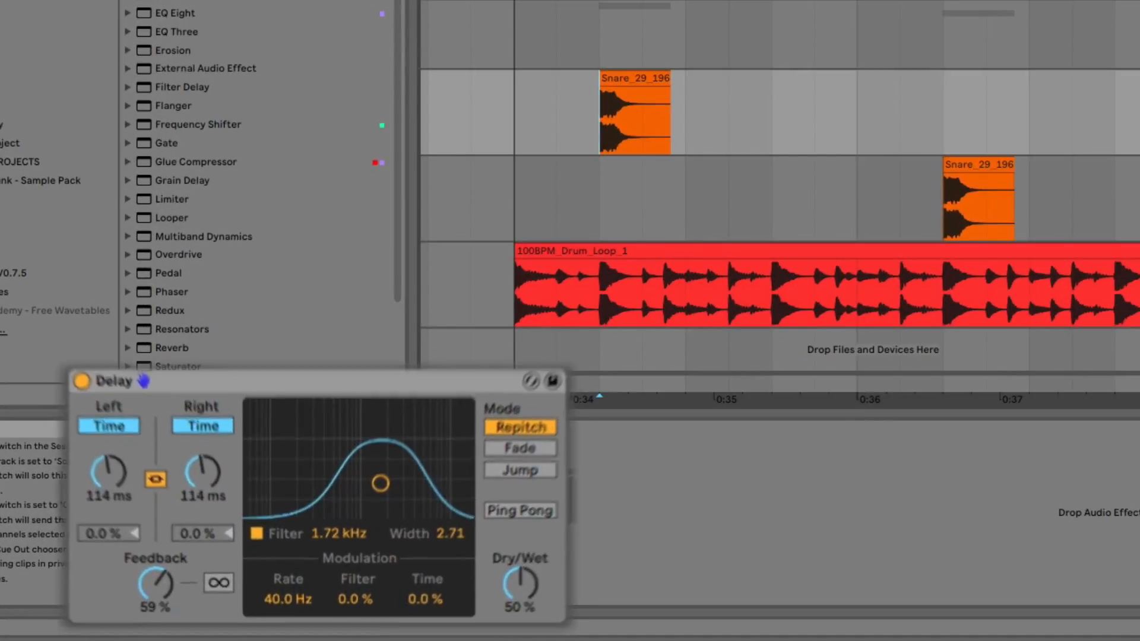
Examine the Delay settings on the first snare track and the Compressor on the FX SNARES group.
{"action": "left_click", "coordinate": [251, 519]}
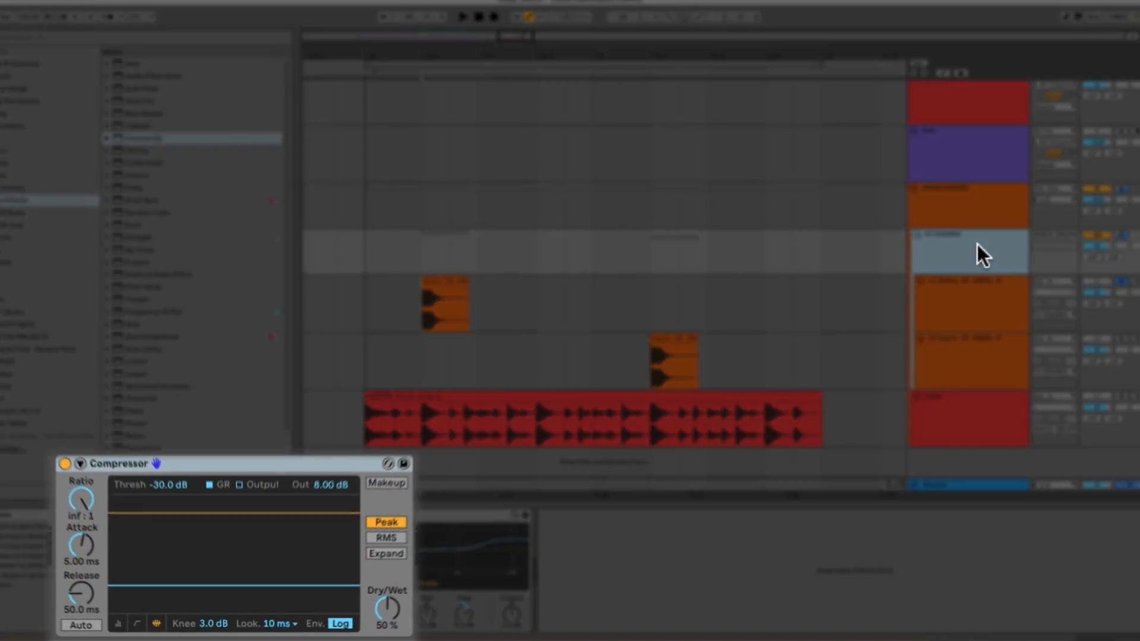
{"action": "left_click", "coordinate": [212, 457]}
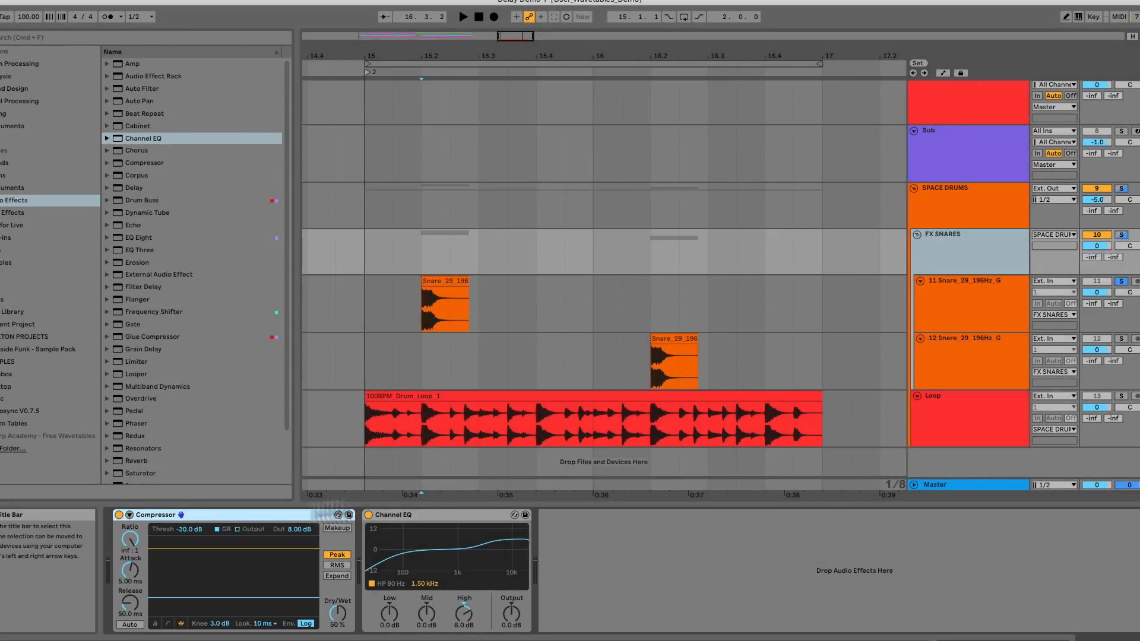
Solo the second snare track, set the playback start at its clip and display its delay filter frequency and left time automation.
{"action": "left_click", "coordinate": [972, 377]}
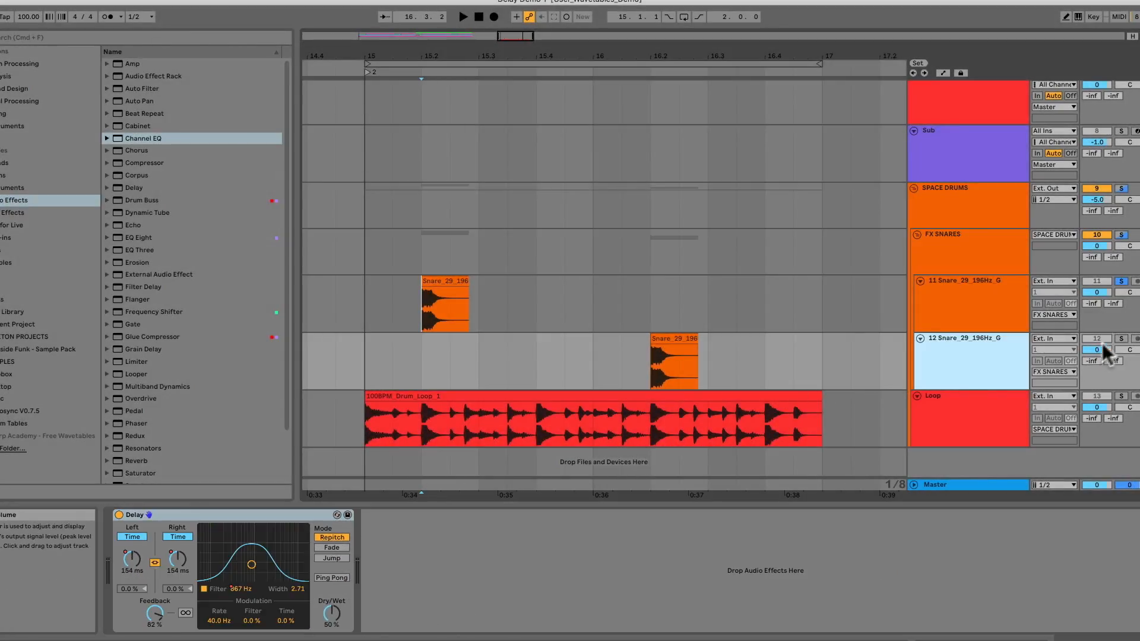
{"action": "left_click", "coordinate": [1122, 339]}
{"action": "left_click", "coordinate": [653, 379]}
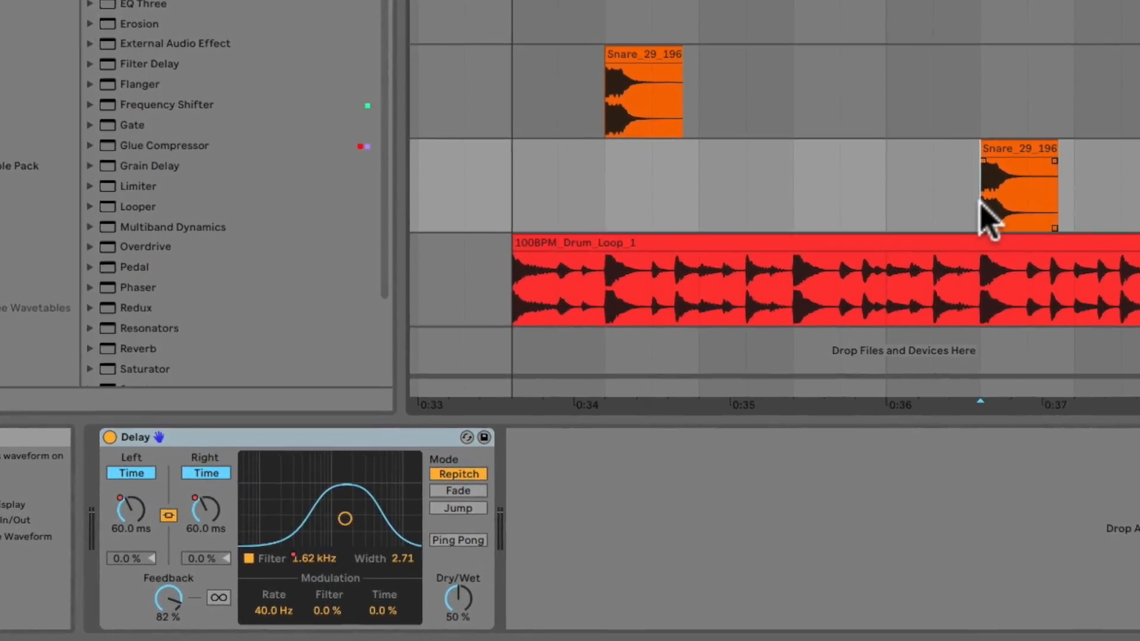
{"action": "key", "text": "a"}
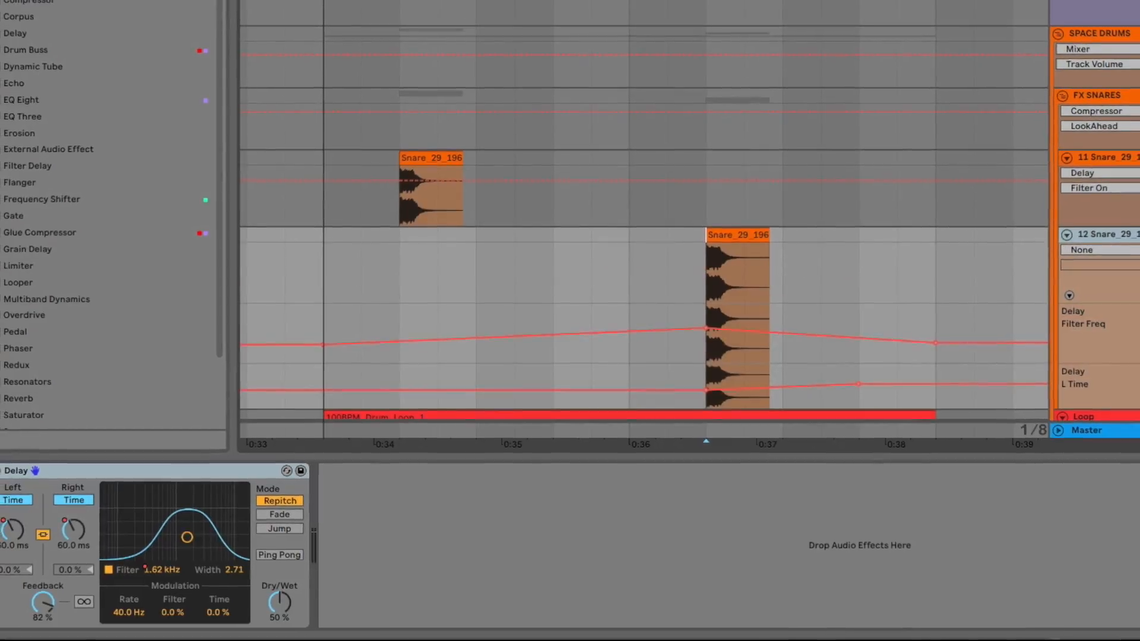
{"action": "scroll", "coordinate": [949, 277], "scroll_direction": "down", "scroll_amount": 3}
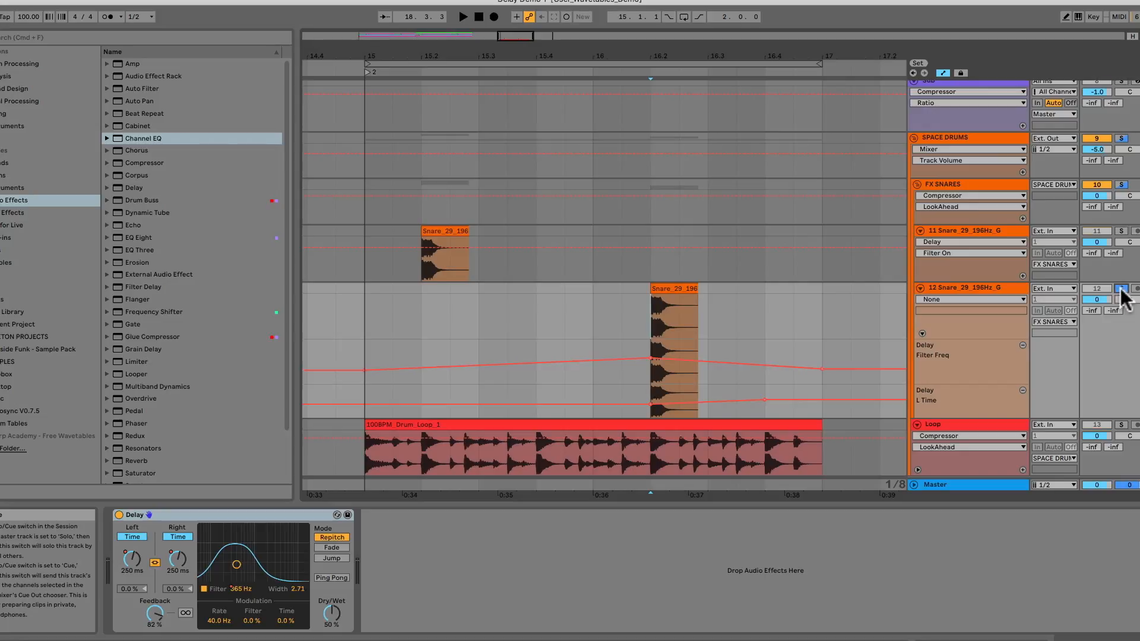
Remove the Filter Freq and L Time automation lanes from the second snare track's view.
{"action": "left_click", "coordinate": [1023, 344]}
{"action": "left_click", "coordinate": [1023, 344]}
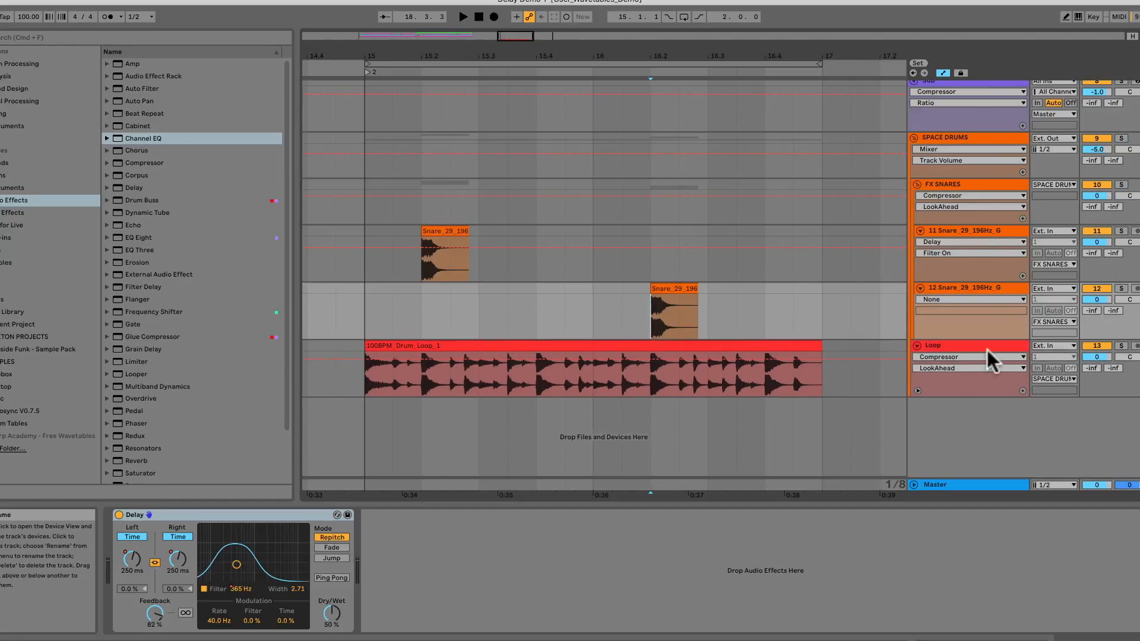
Show the DLY macro automation of the Vespers Glitch rack on the Loop track and play the drum loop.
{"action": "left_click", "coordinate": [964, 344]}
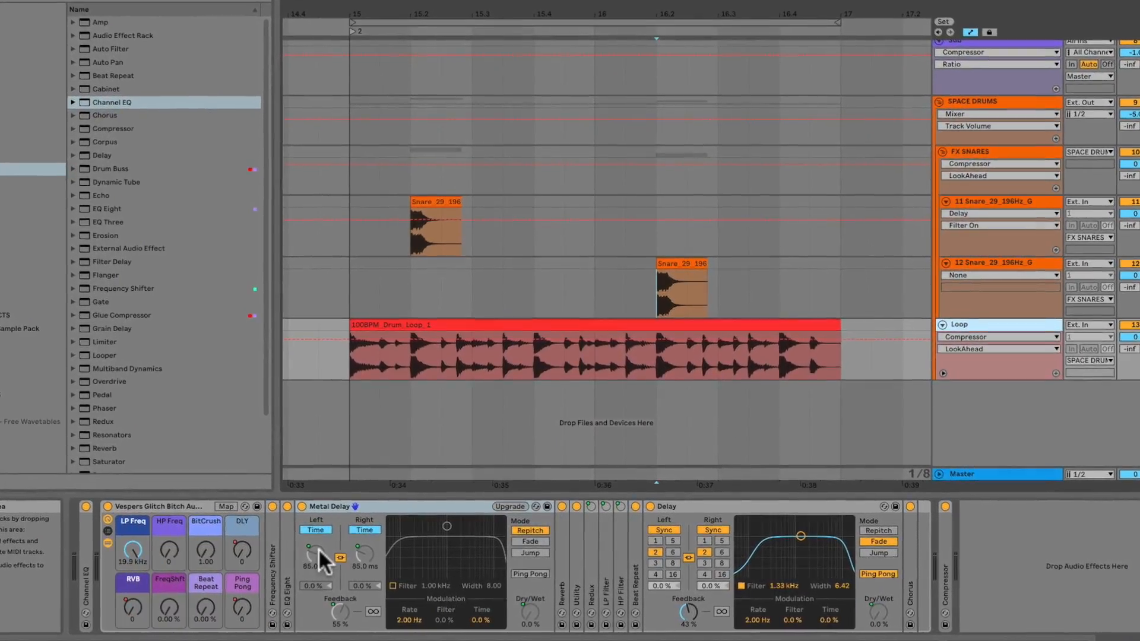
{"action": "left_click", "coordinate": [242, 550]}
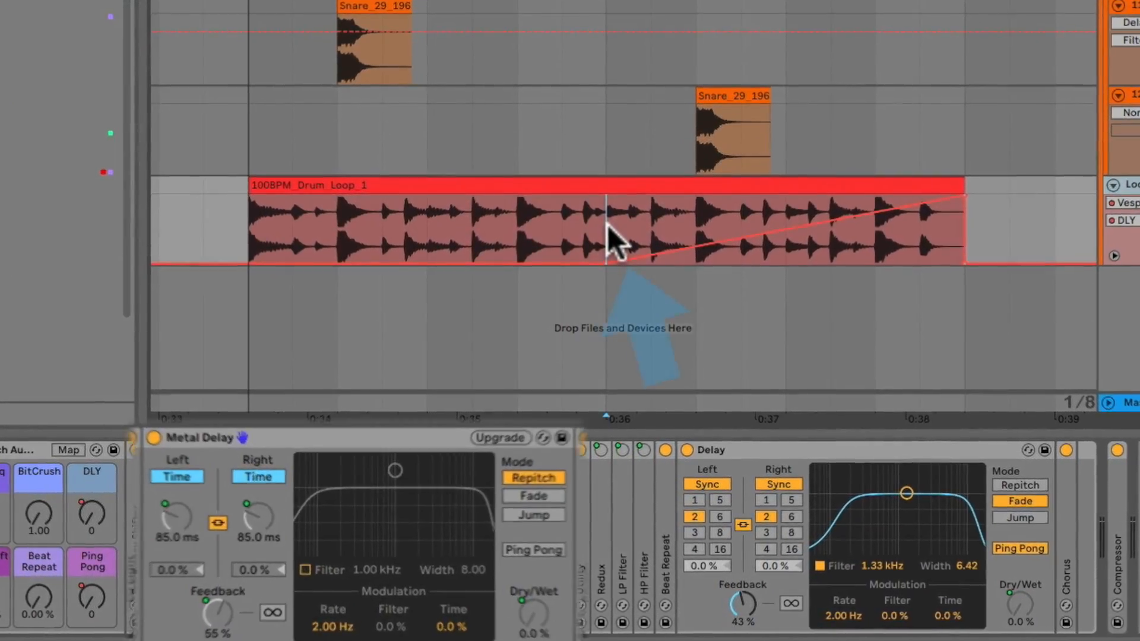
{"action": "key", "text": "space"}
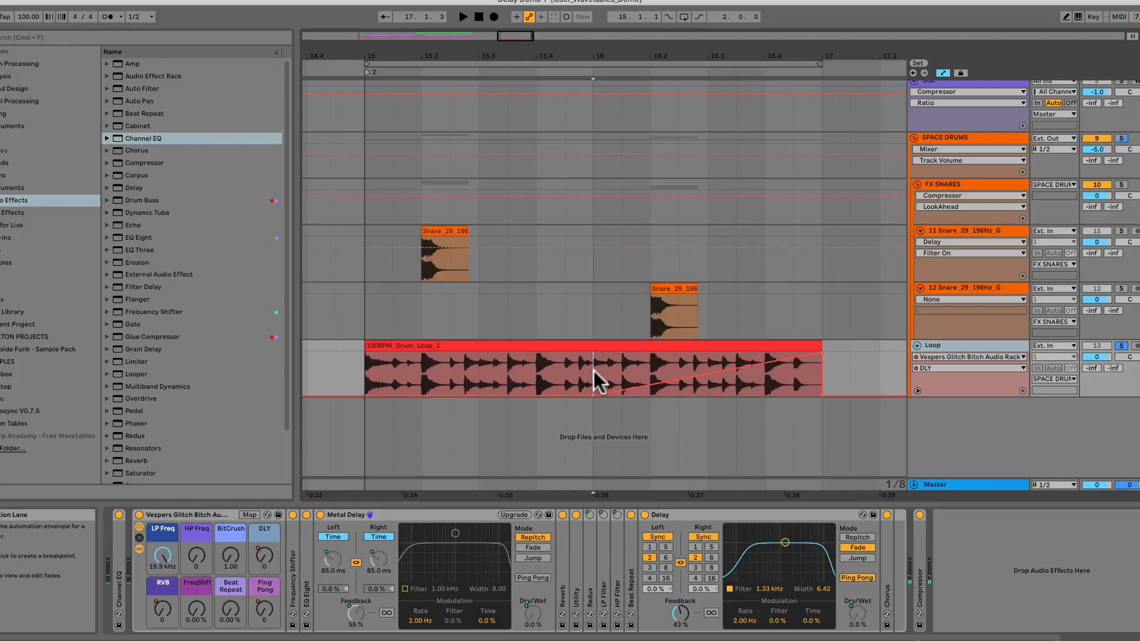
{"action": "key", "text": "space"}
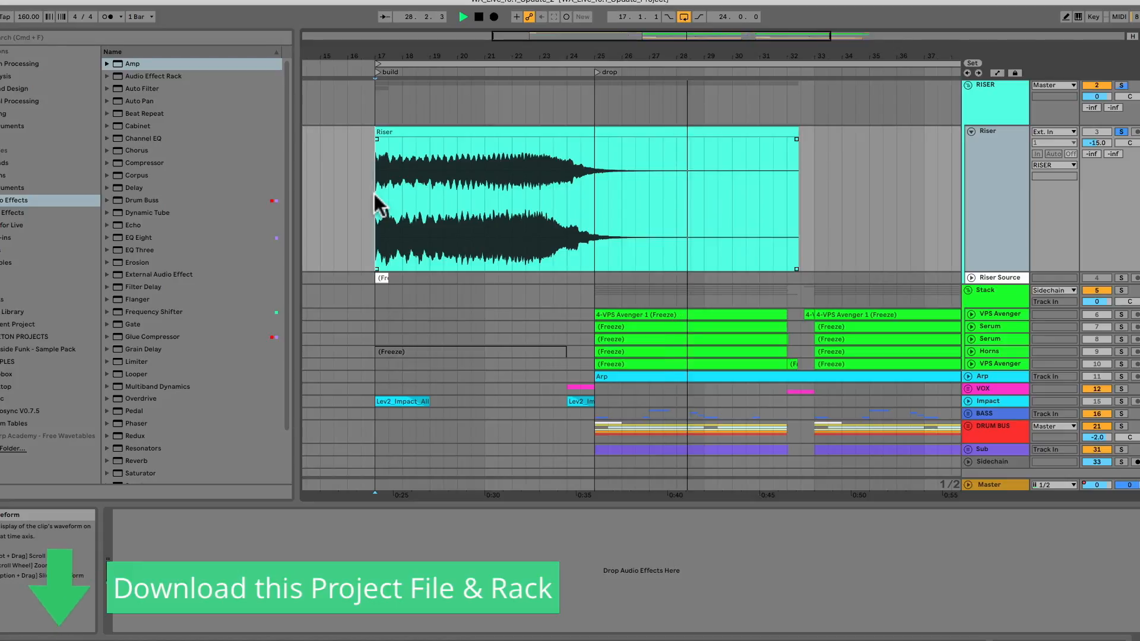
Stop playback and unsolo the Riser track.
{"action": "key", "text": "space"}
{"action": "scroll", "coordinate": [380, 214], "scroll_direction": "up", "scroll_amount": 1}
{"action": "left_click", "coordinate": [1121, 145]}
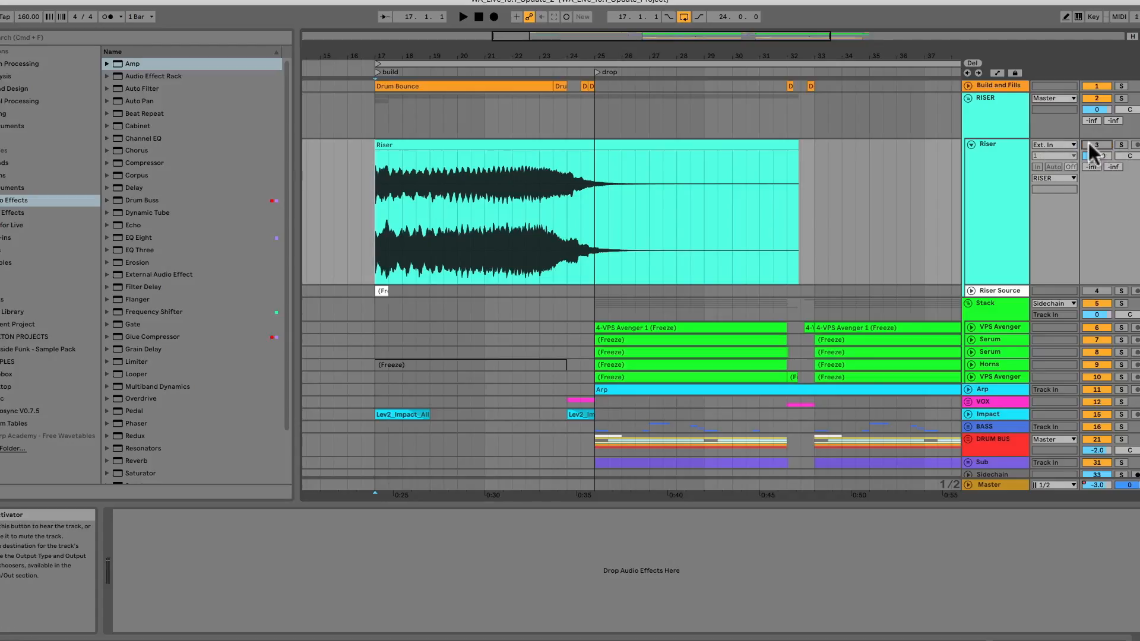
Collapse the Riser track, expand Riser Source and show the devices inside its WA_Riser_Delay_Rack.
{"action": "left_click", "coordinate": [971, 144]}
{"action": "left_click", "coordinate": [971, 157]}
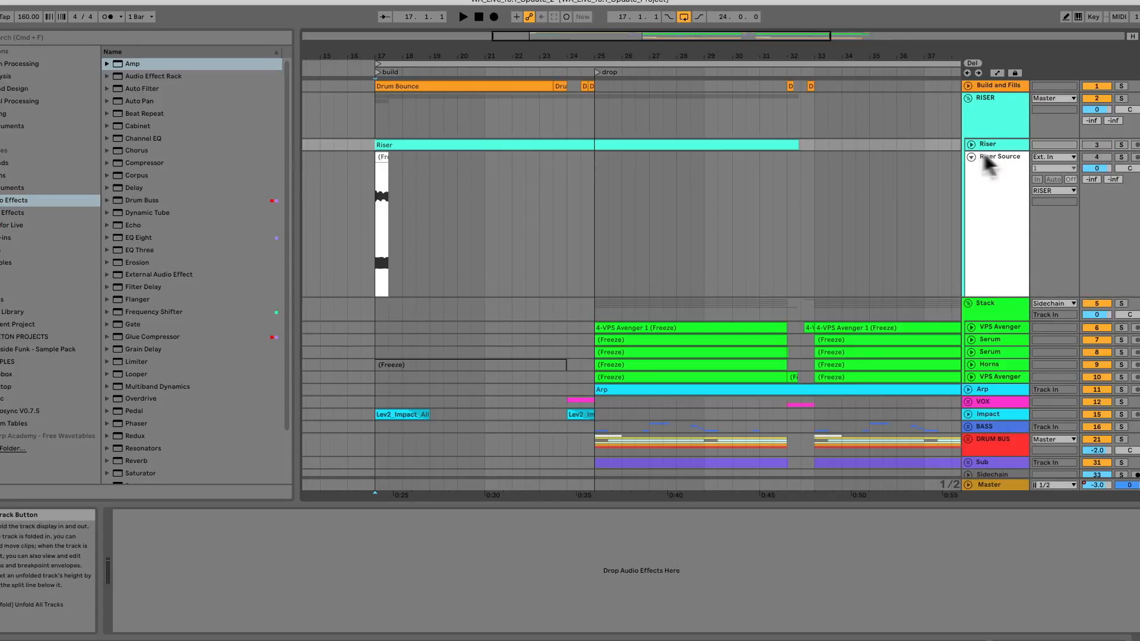
{"action": "left_click", "coordinate": [383, 156]}
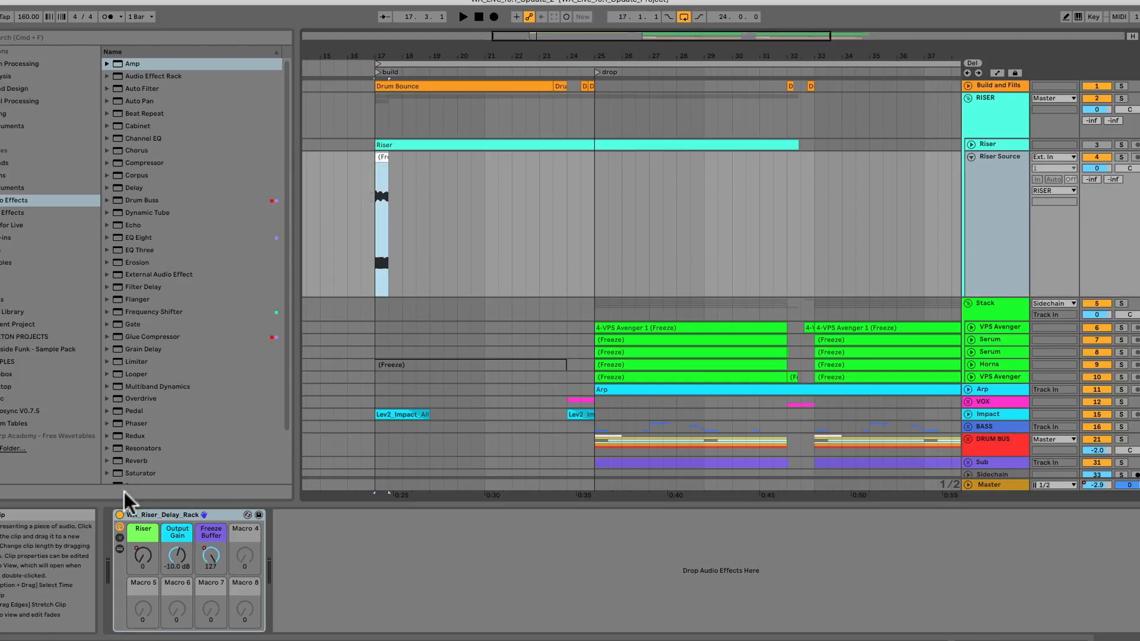
{"action": "left_click", "coordinate": [120, 548]}
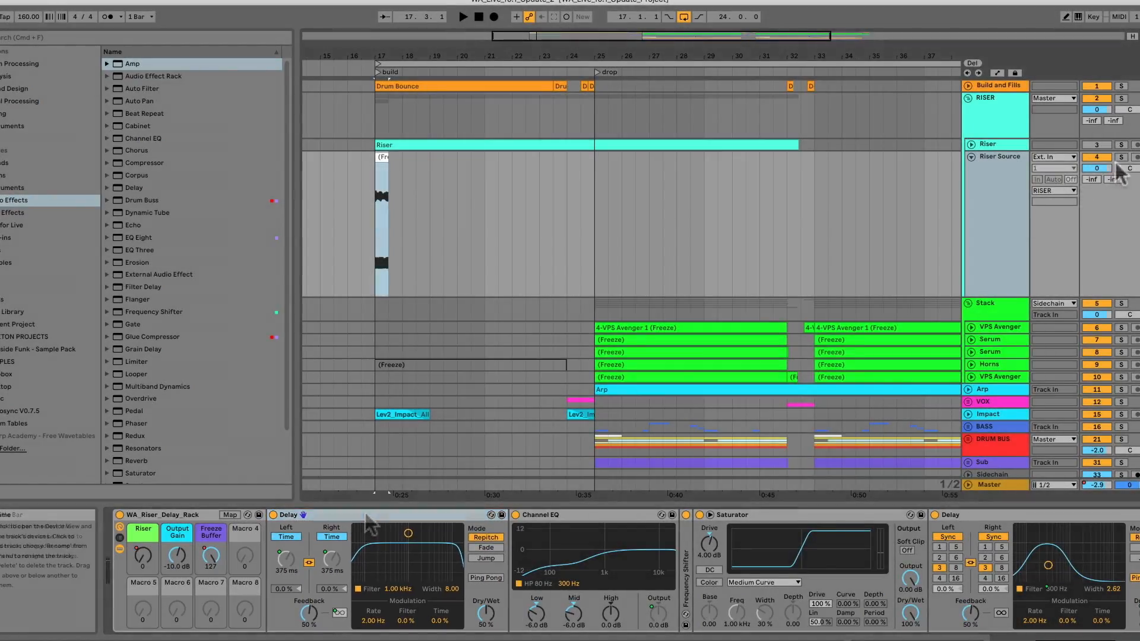
Solo the Riser Source track and play its clip with WA_Riser_Delay_Rack deactivated.
{"action": "left_click", "coordinate": [1121, 157]}
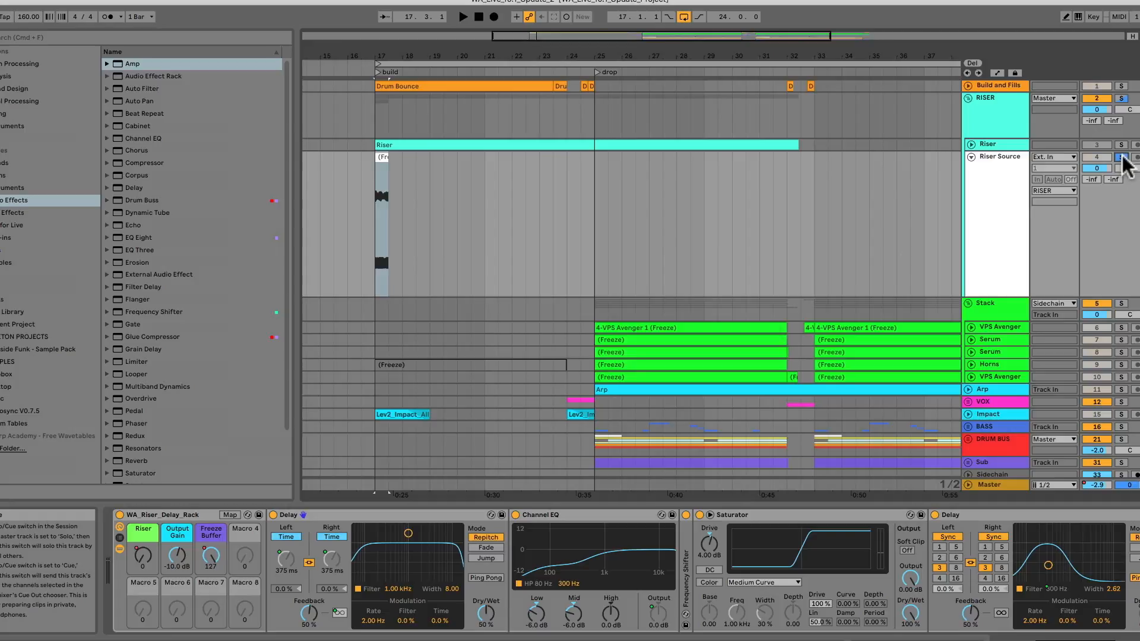
{"action": "left_click", "coordinate": [119, 515]}
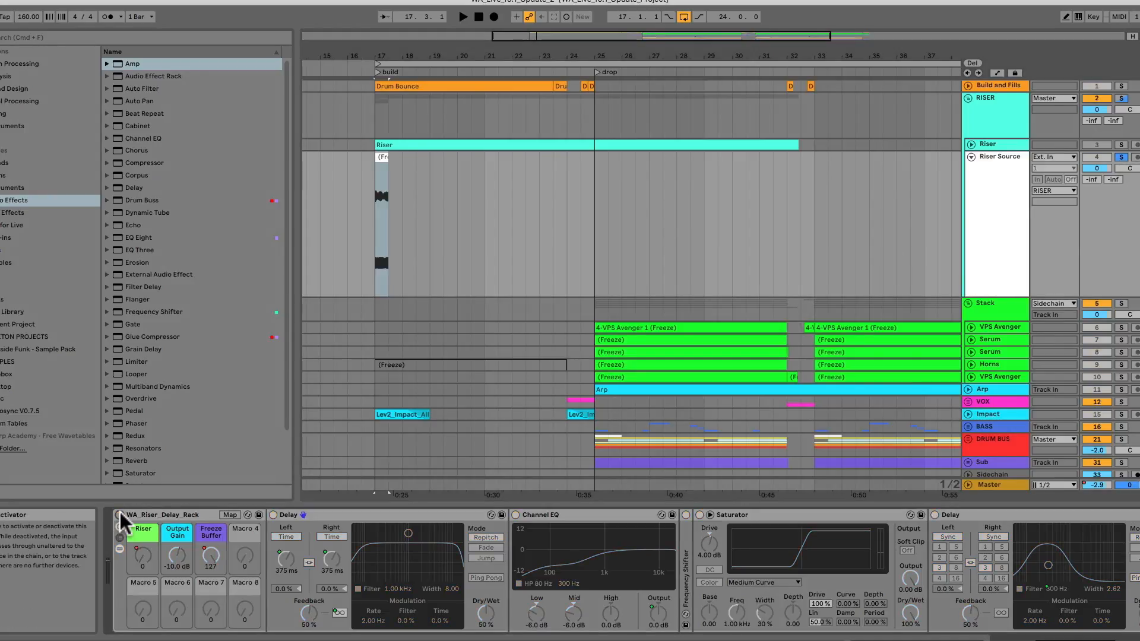
{"action": "key", "text": "space"}
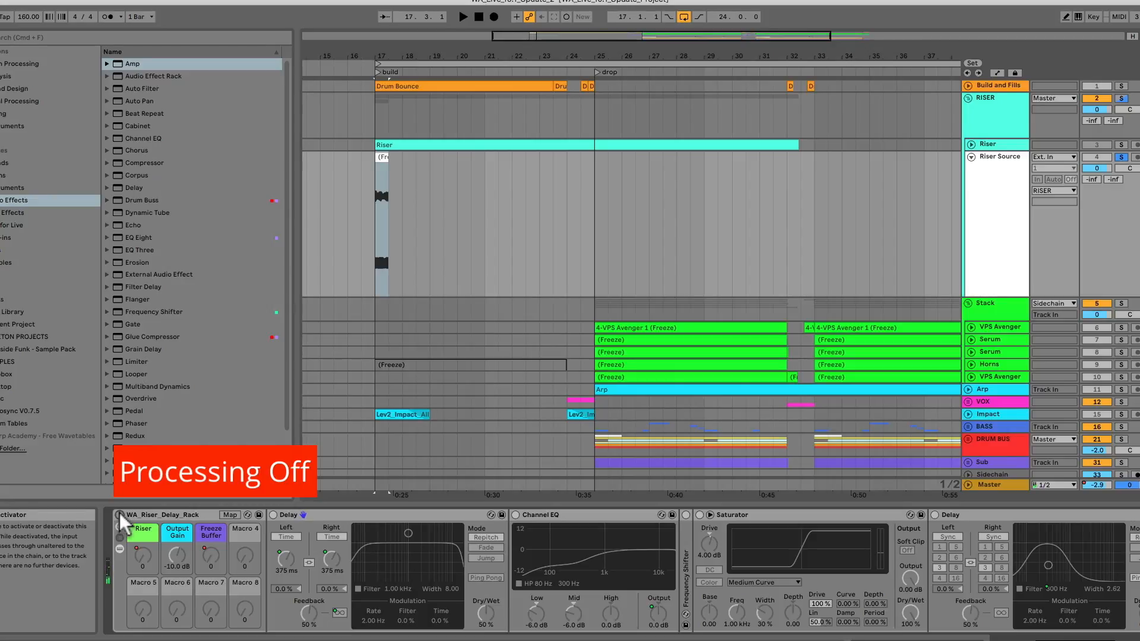
Reactivate WA_Riser_Delay_Rack and play the Riser Source clip with the processing on.
{"action": "left_click", "coordinate": [119, 515]}
{"action": "key", "text": "space"}
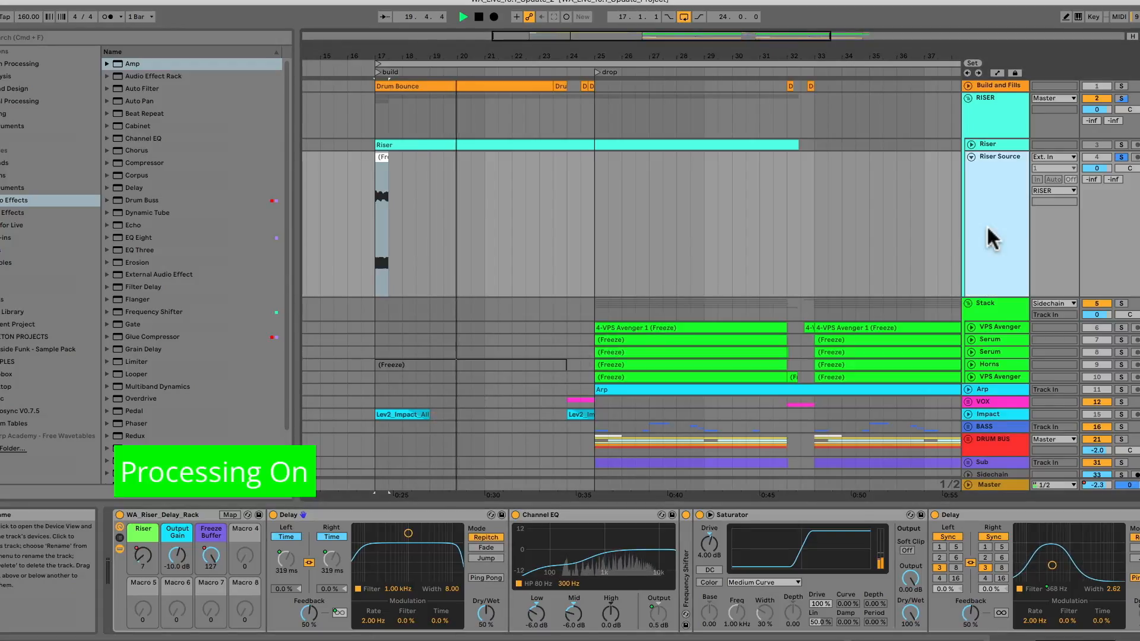
Show automation and add a lane for each automated envelope on the Riser Source track.
{"action": "key", "text": "a"}
{"action": "right_click", "coordinate": [993, 247]}
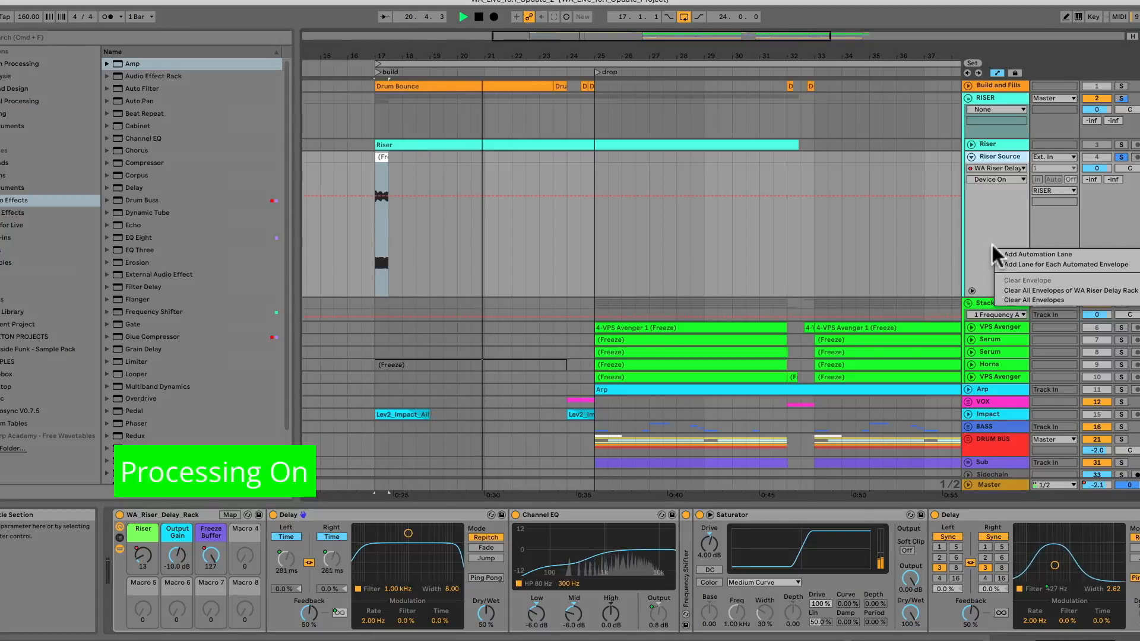
{"action": "left_click", "coordinate": [1034, 262]}
{"action": "scroll", "coordinate": [915, 246], "scroll_direction": "down", "scroll_amount": 2}
{"action": "scroll", "coordinate": [914, 246], "scroll_direction": "down", "scroll_amount": 5}
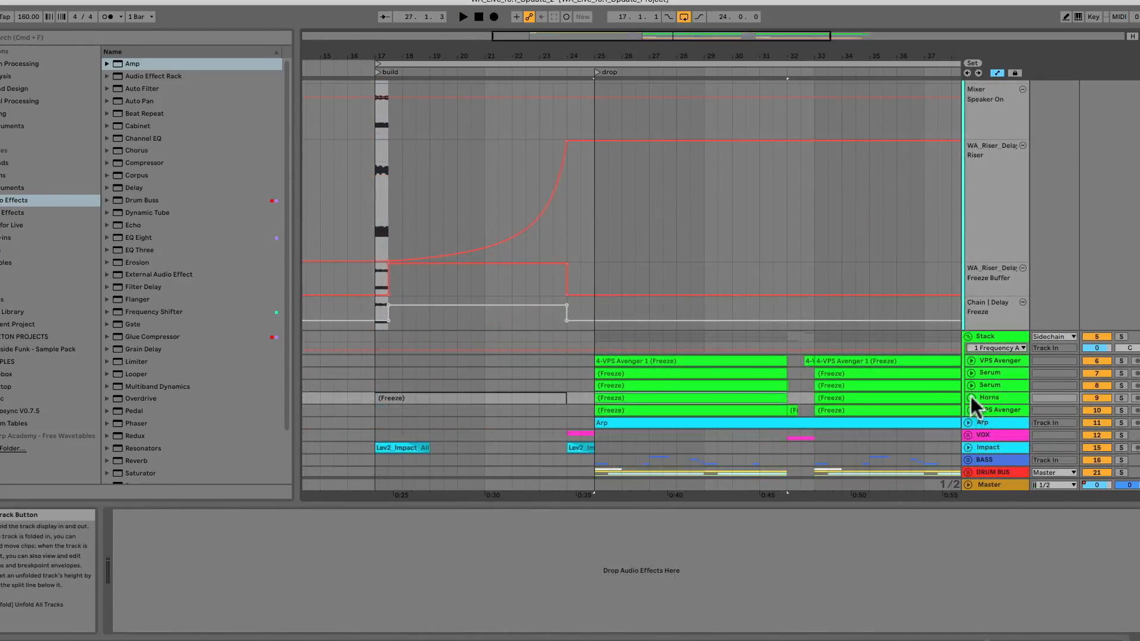
Expand the Horns track and activate its deactivated clip in the build section.
{"action": "left_click", "coordinate": [972, 397]}
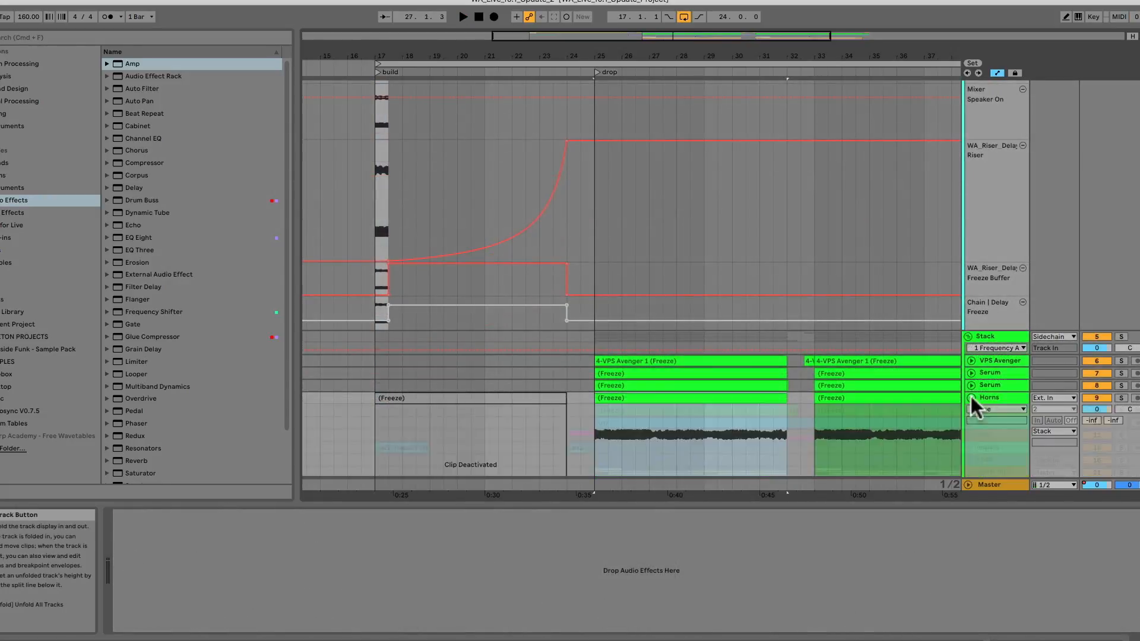
{"action": "scroll", "coordinate": [820, 363], "scroll_direction": "down", "scroll_amount": 2}
{"action": "left_click", "coordinate": [477, 339]}
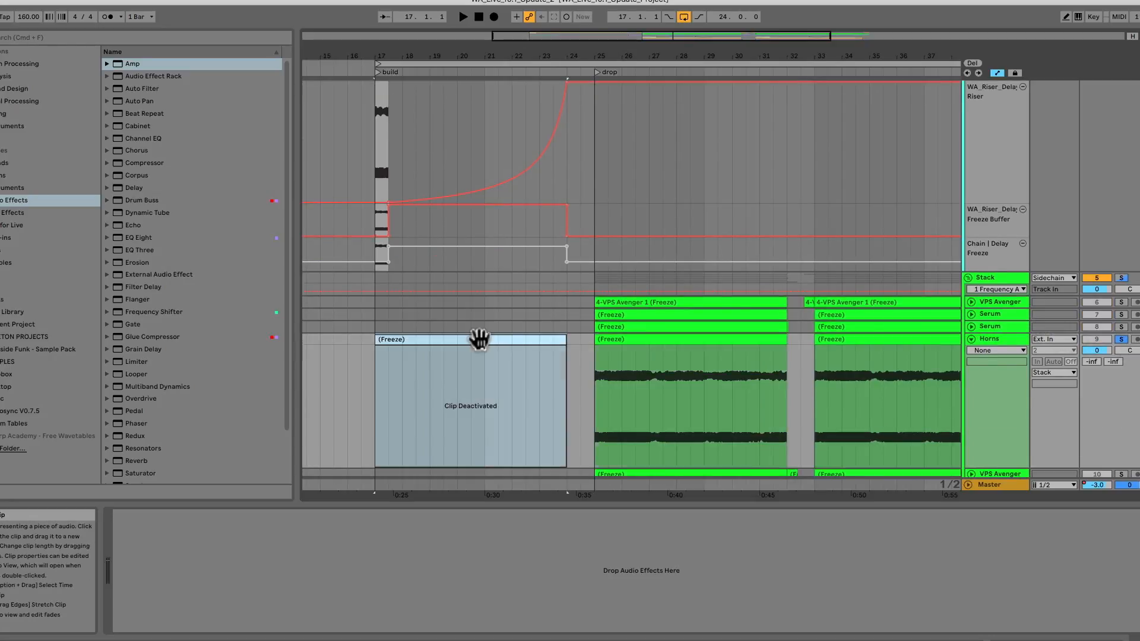
{"action": "key", "text": "0"}
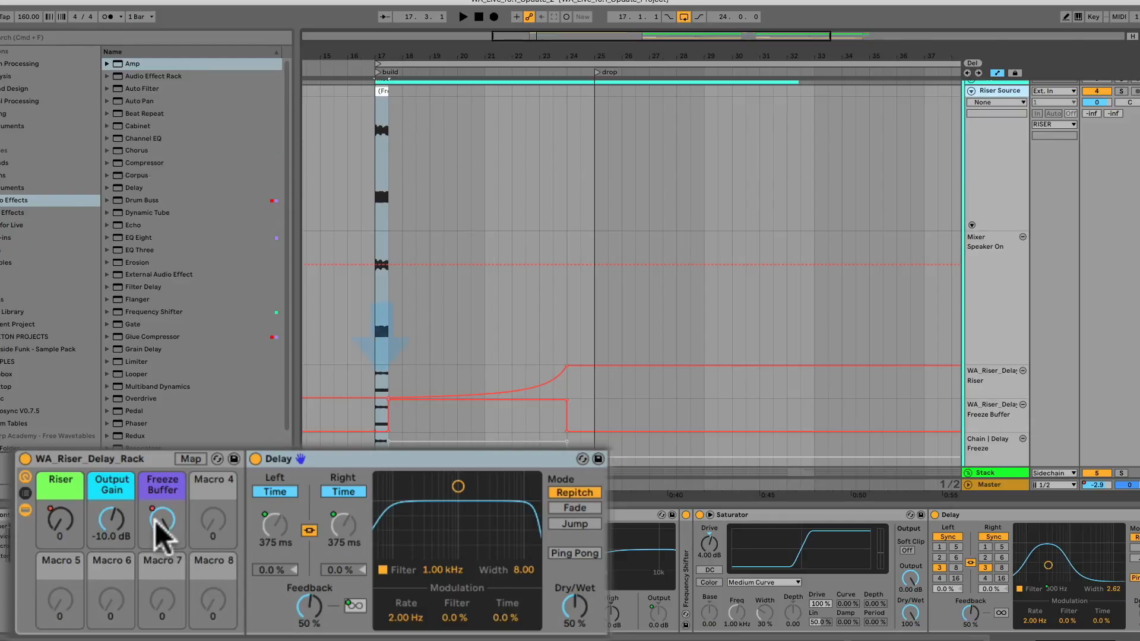
Adjust the Freeze Buffer macro of WA_Riser_Delay_Rack by hand and re-enable the overridden automation.
{"action": "left_click_drag", "start_coordinate": [159, 521], "coordinate": [159, 553]}
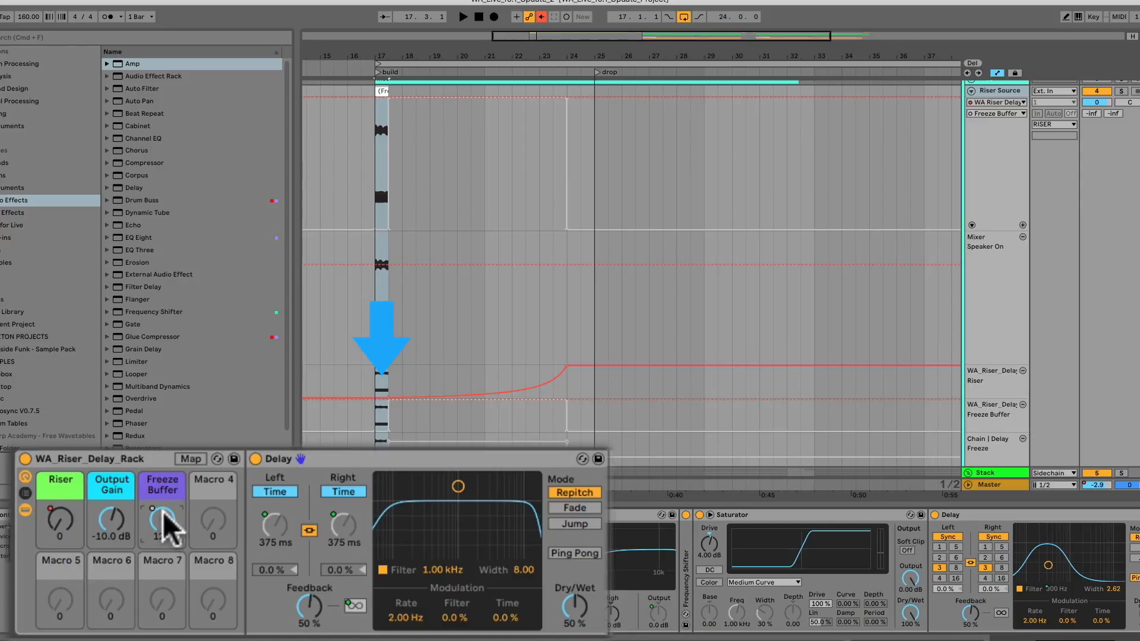
{"action": "left_click", "coordinate": [541, 16]}
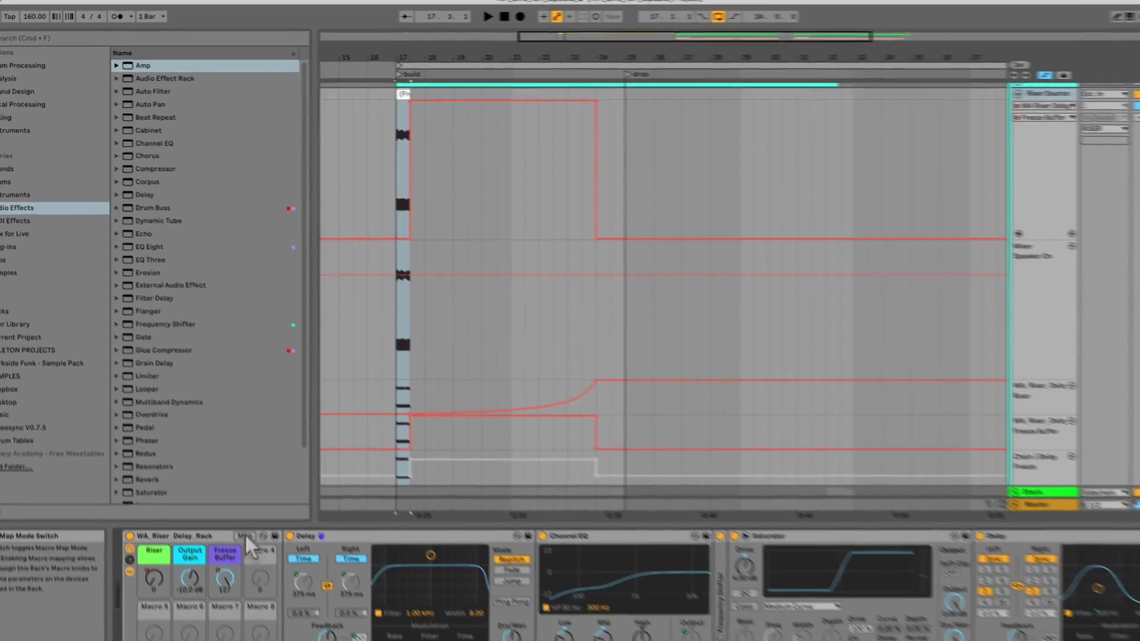
Show the macro mappings of WA_Riser_Delay_Rack and enlarge the Riser automation lane on the Riser Source track.
{"action": "left_click", "coordinate": [230, 514]}
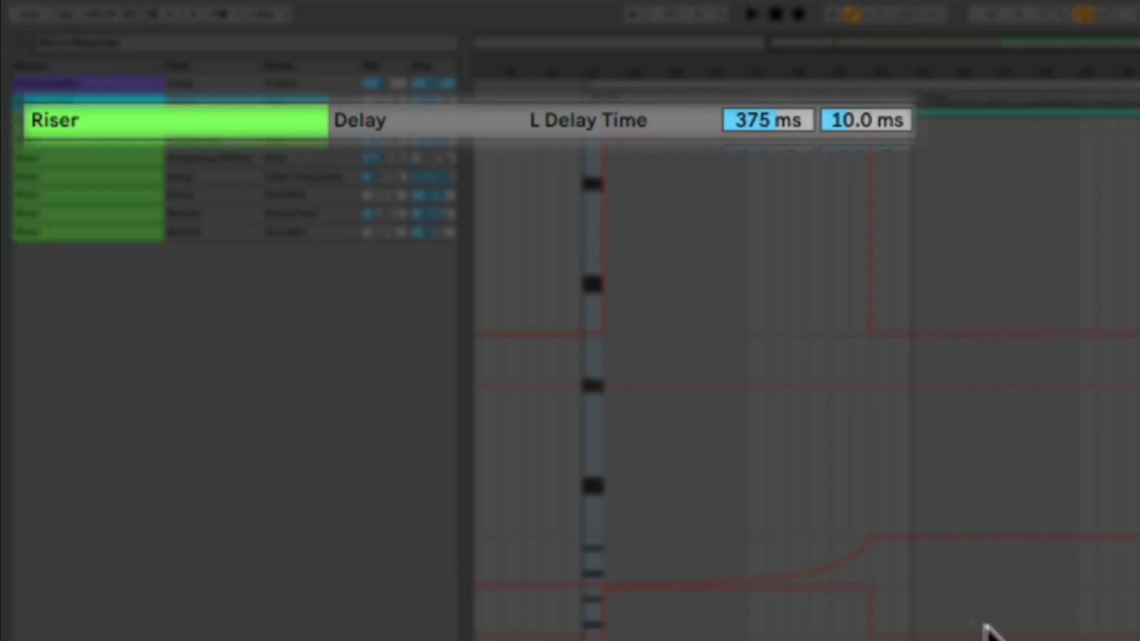
{"action": "left_click_drag", "start_coordinate": [1134, 537], "coordinate": [1134, 421]}
{"action": "left_click_drag", "start_coordinate": [1134, 470], "coordinate": [1134, 604]}
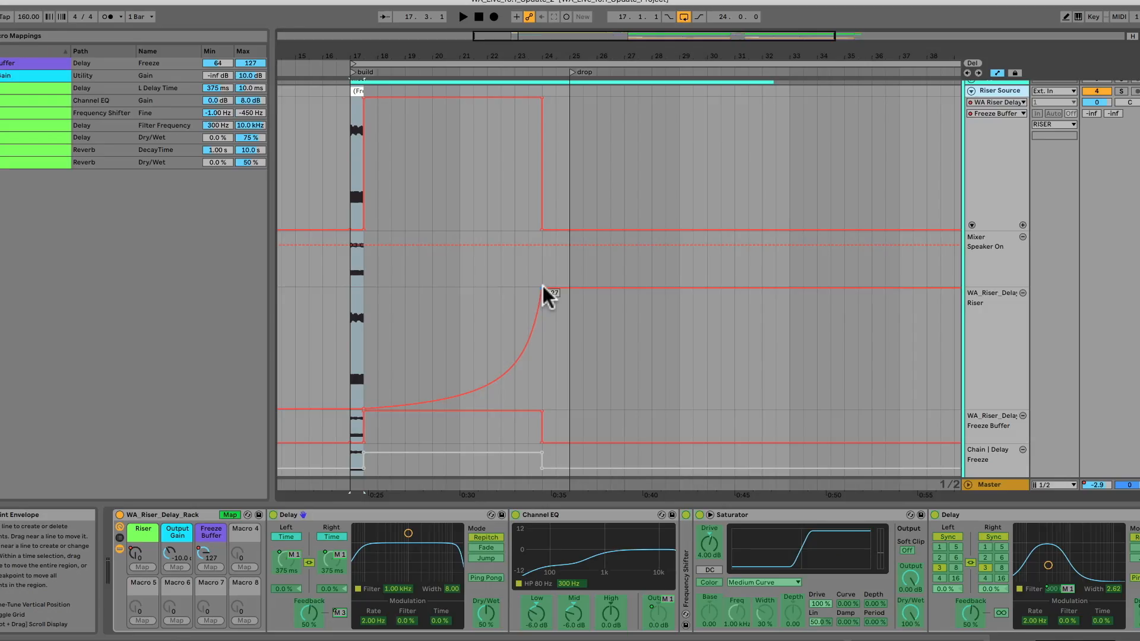
Unsolo the Riser Source track and play the build and drop in full context with playback follow on.
{"action": "left_click", "coordinate": [1121, 92]}
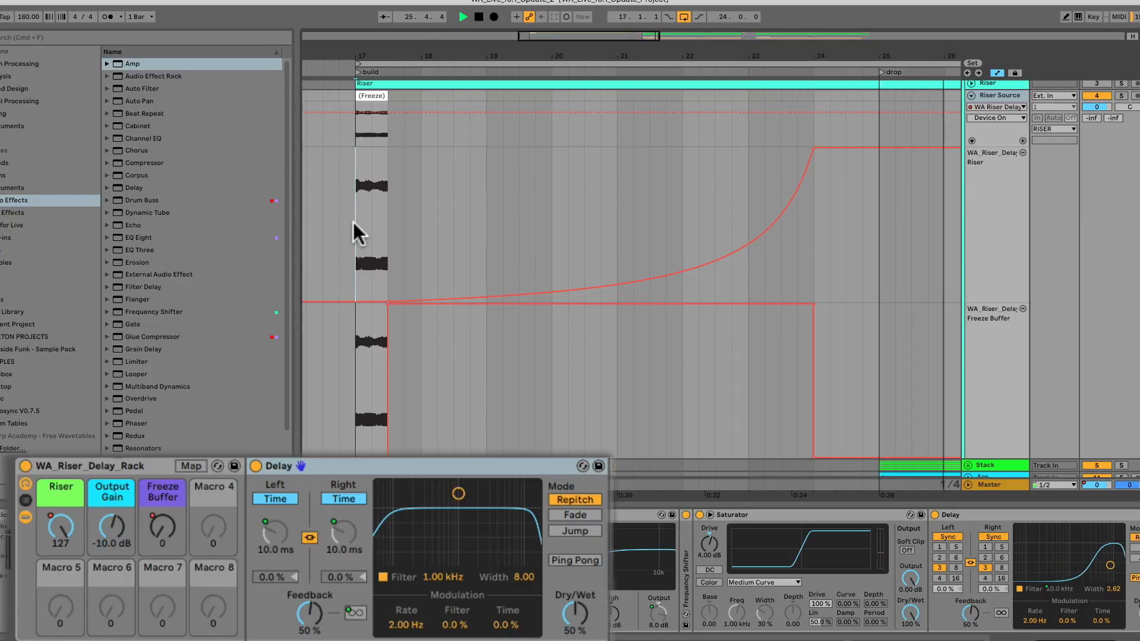
{"action": "key", "text": "super+shift+f"}
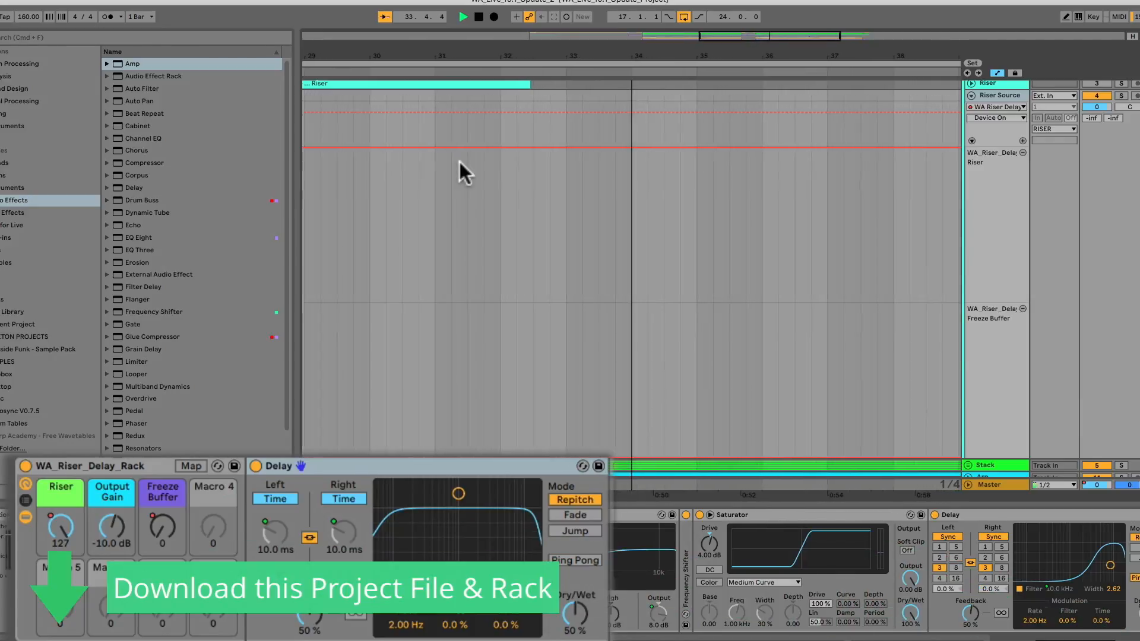
Hide the extra automation lanes of the Riser Source track and fit the build and drop sections into the arrangement display.
{"action": "left_click_drag", "start_coordinate": [471, 55], "coordinate": [470, 36]}
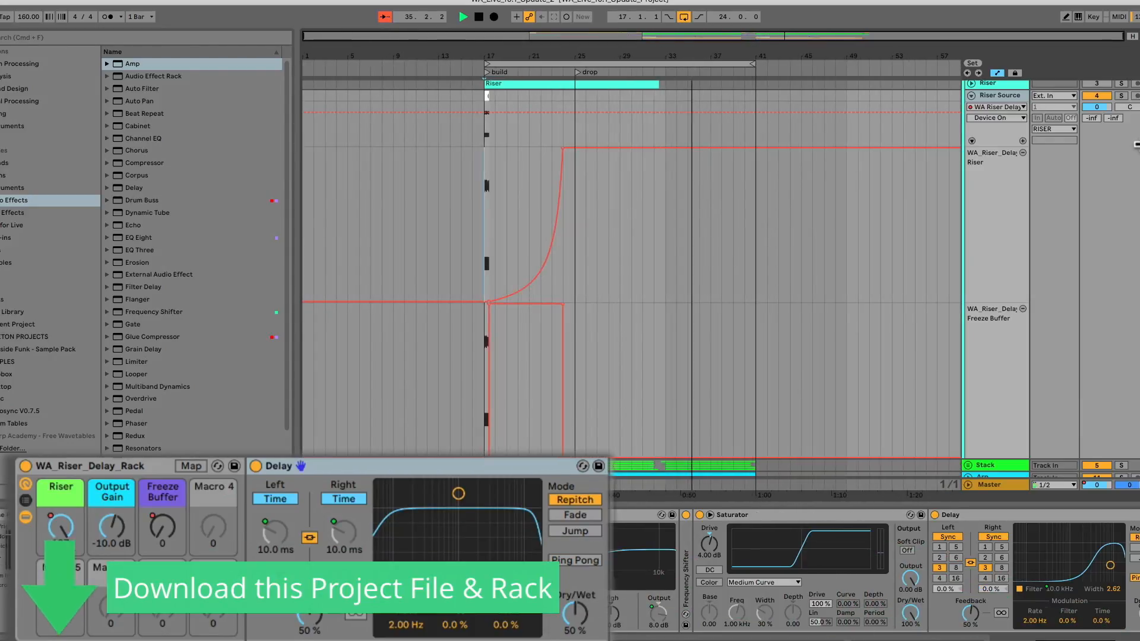
{"action": "left_click", "coordinate": [970, 139]}
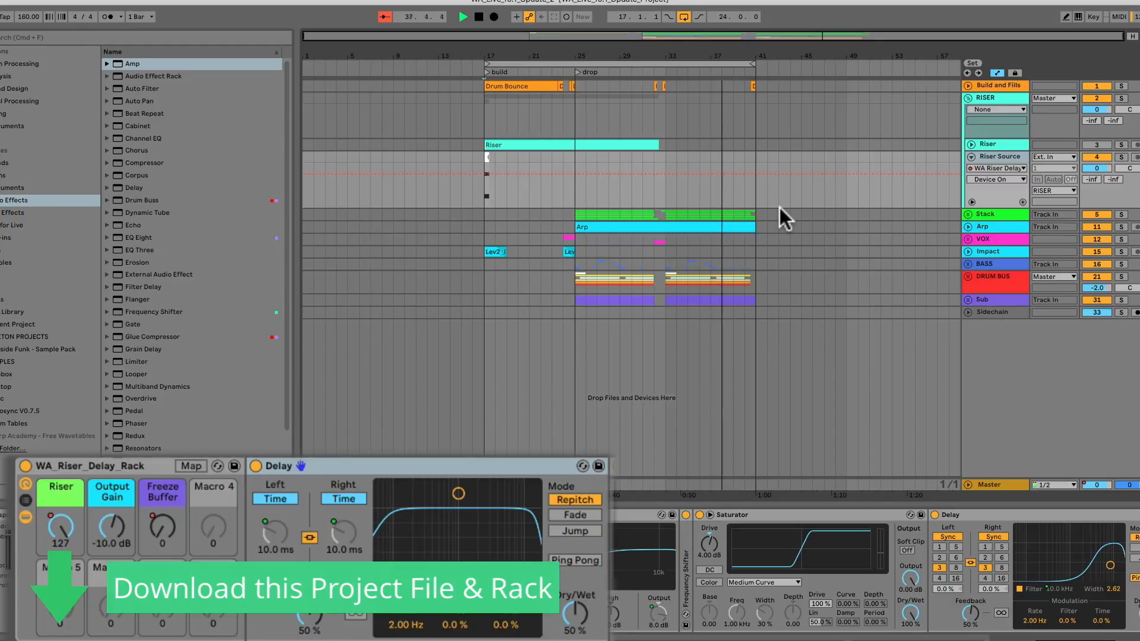
{"action": "key", "text": "z"}
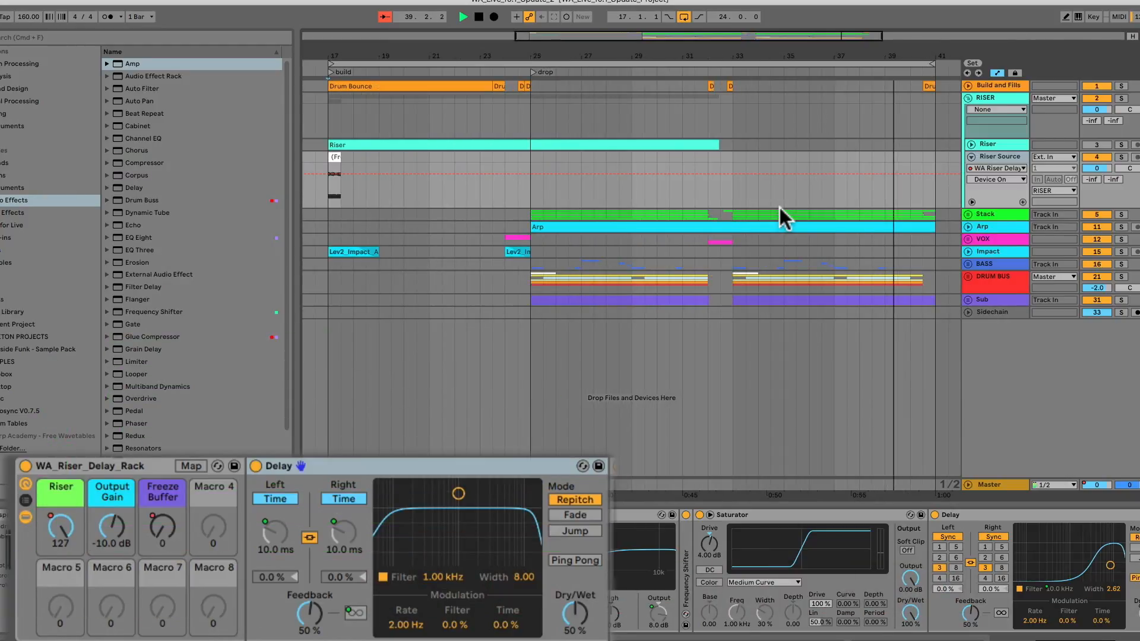
{"action": "key", "text": "u"}
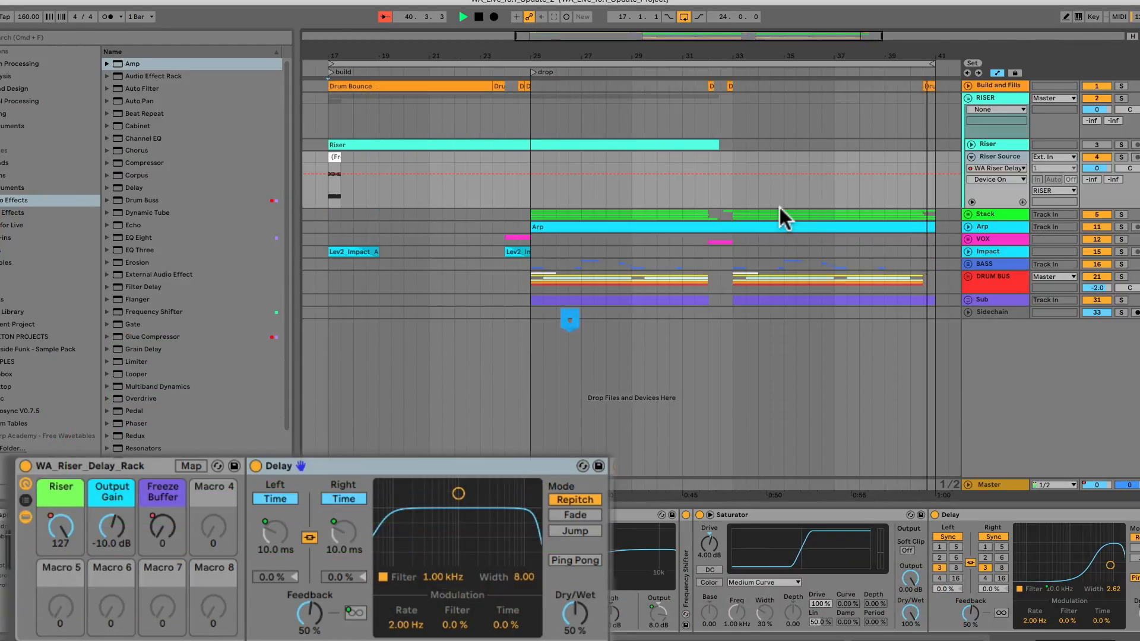